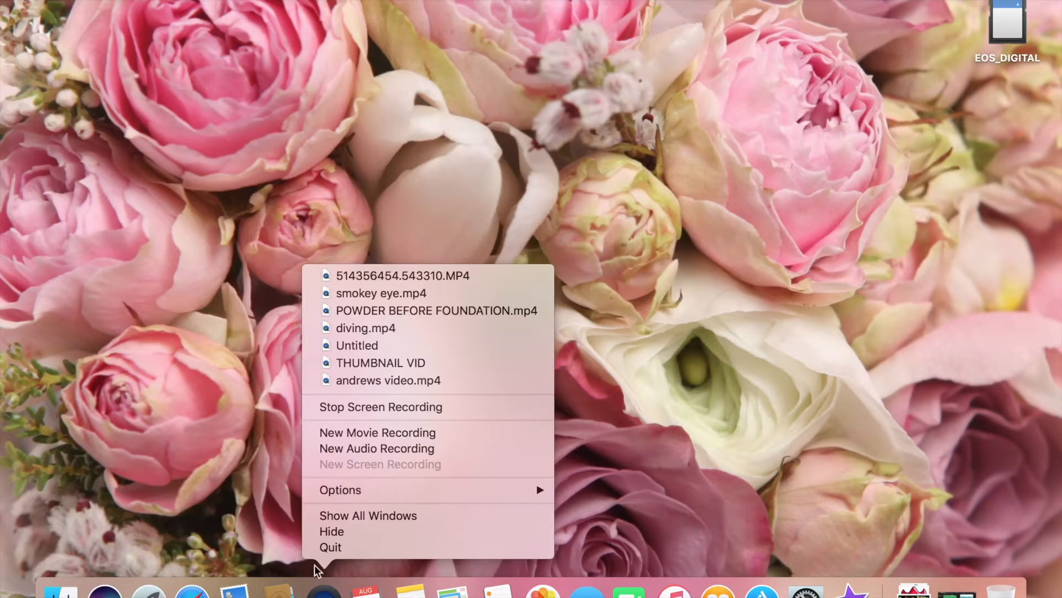
Stop the screen recording that is currently running.
left_click(276, 536)
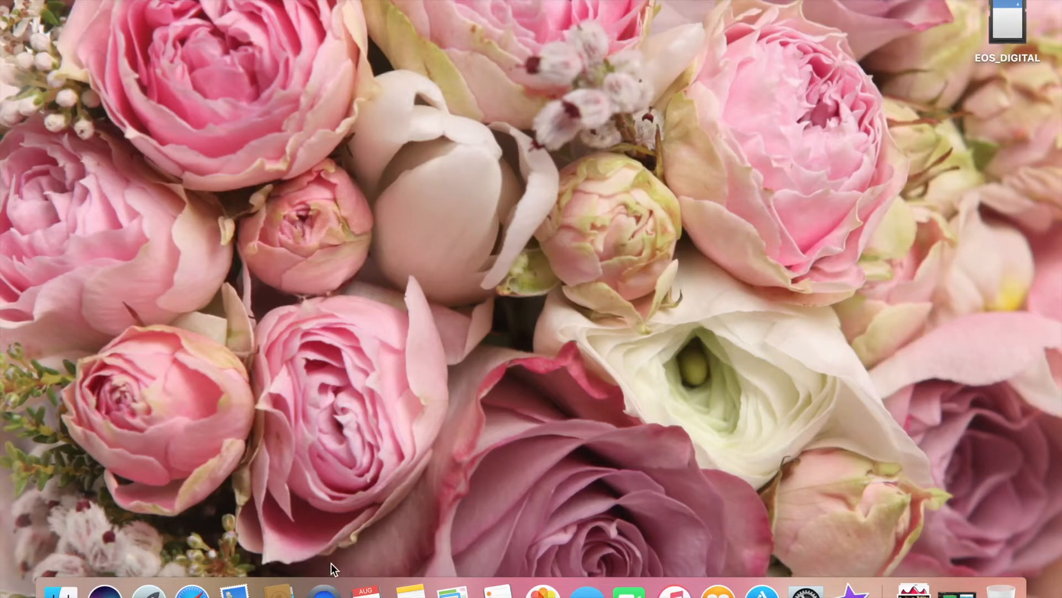
right_click(324, 589)
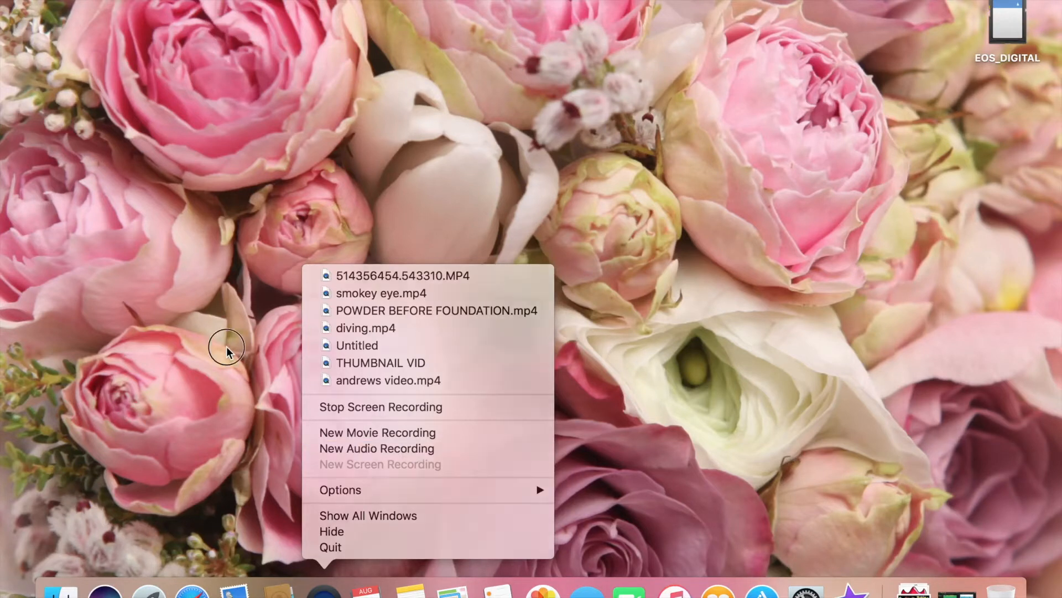
left_click(244, 332)
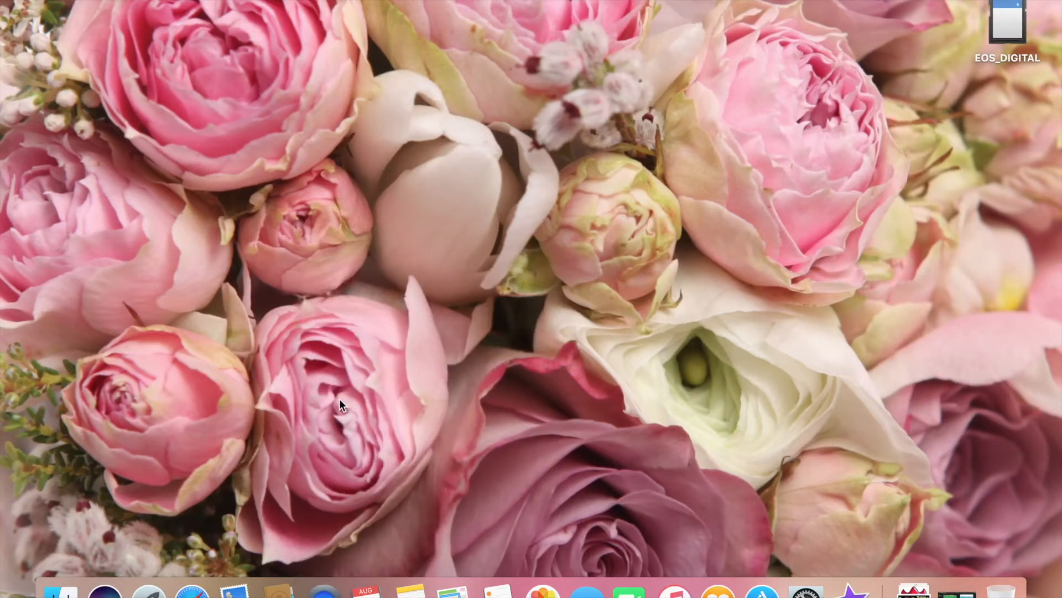
right_click(323, 589)
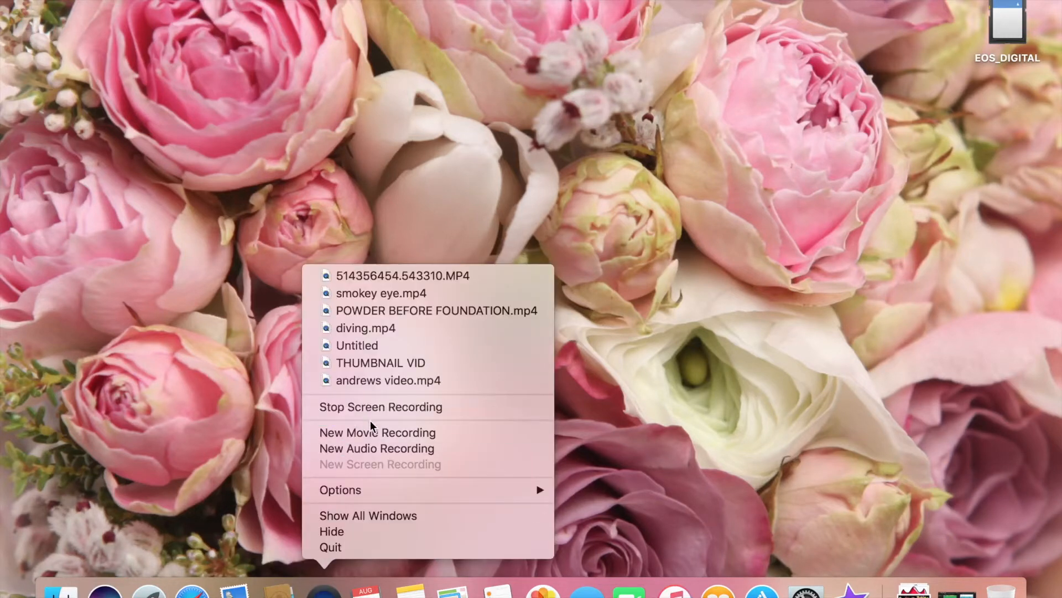
left_click(388, 408)
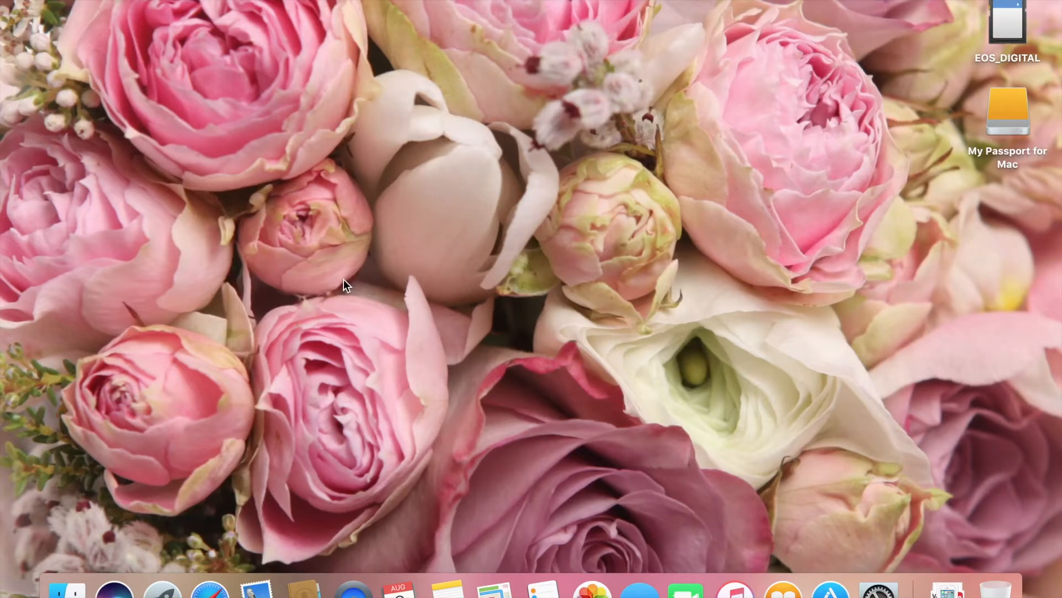
Switch to Safari and go to the fotojet.com website.
left_click(209, 590)
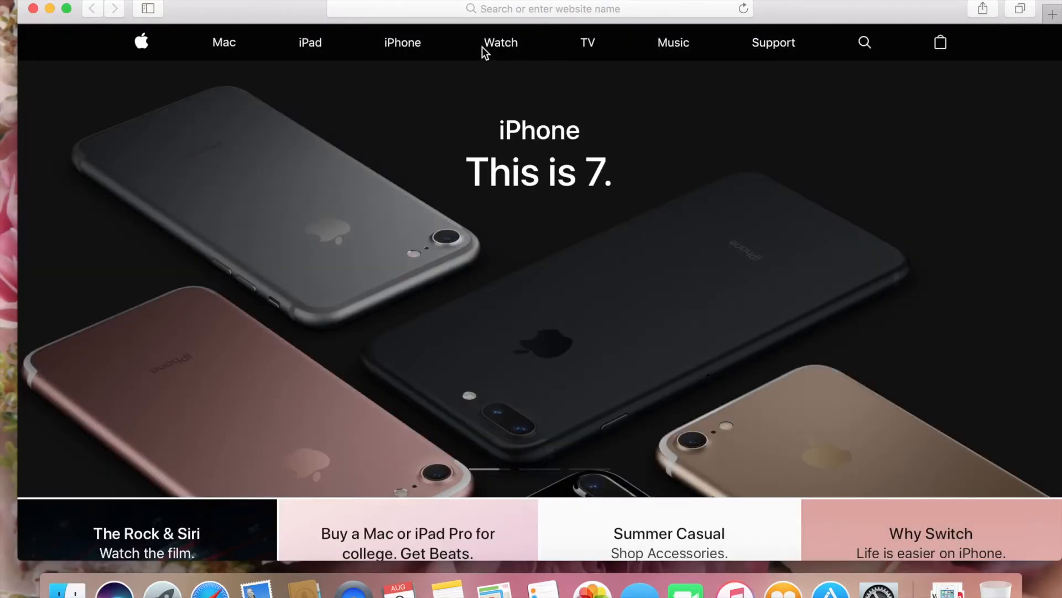
left_click(570, 8)
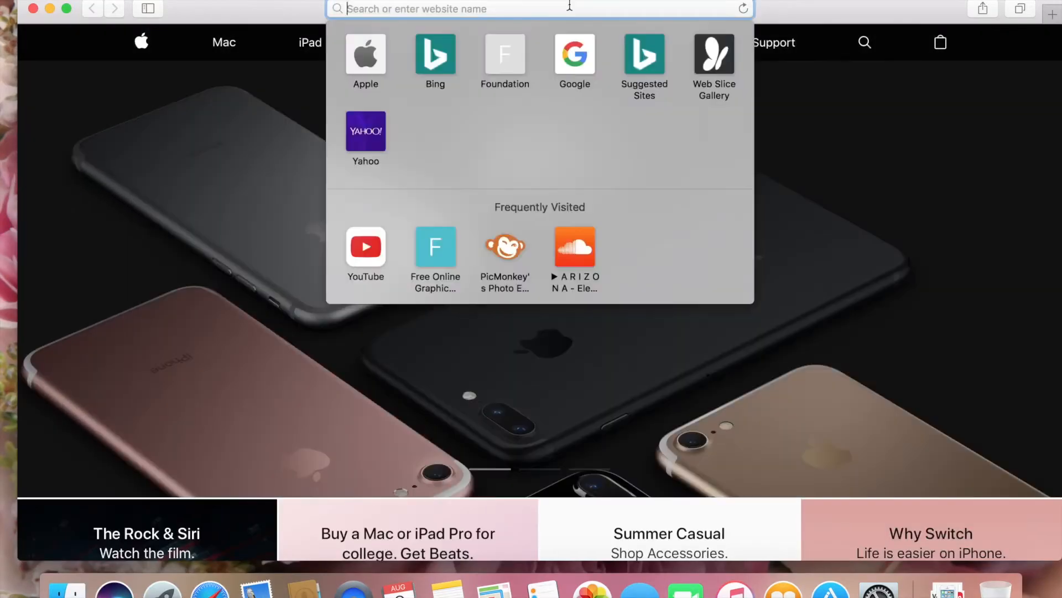
type("foto")
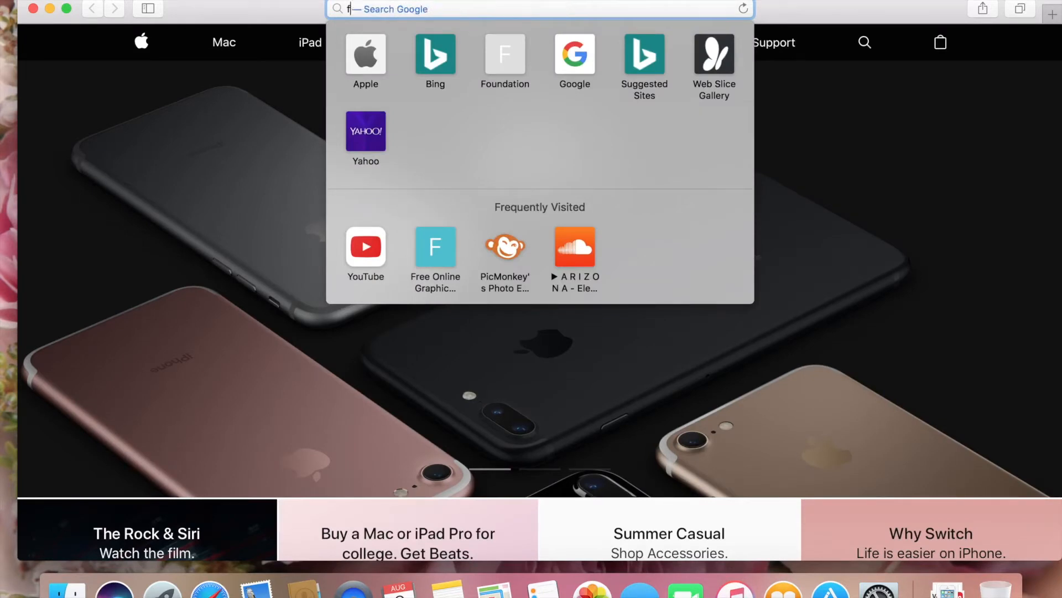
key("Return")
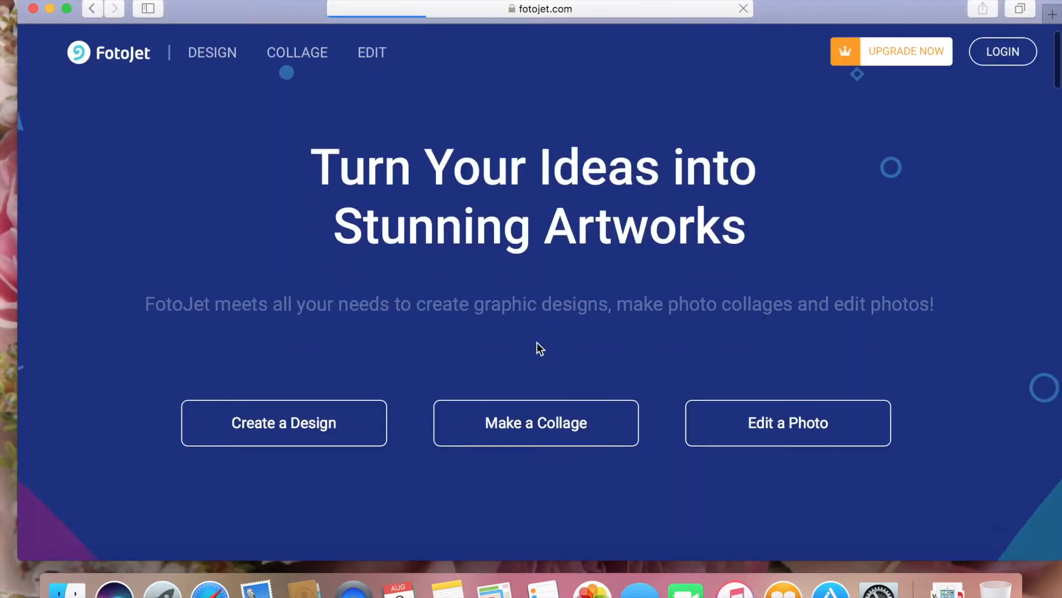
Start a new FotoJet design with the YouTube Thumbnail format (1280 x 720 px) from the Social Media Header group.
scroll(537, 349, "down", 3)
left_click(311, 337)
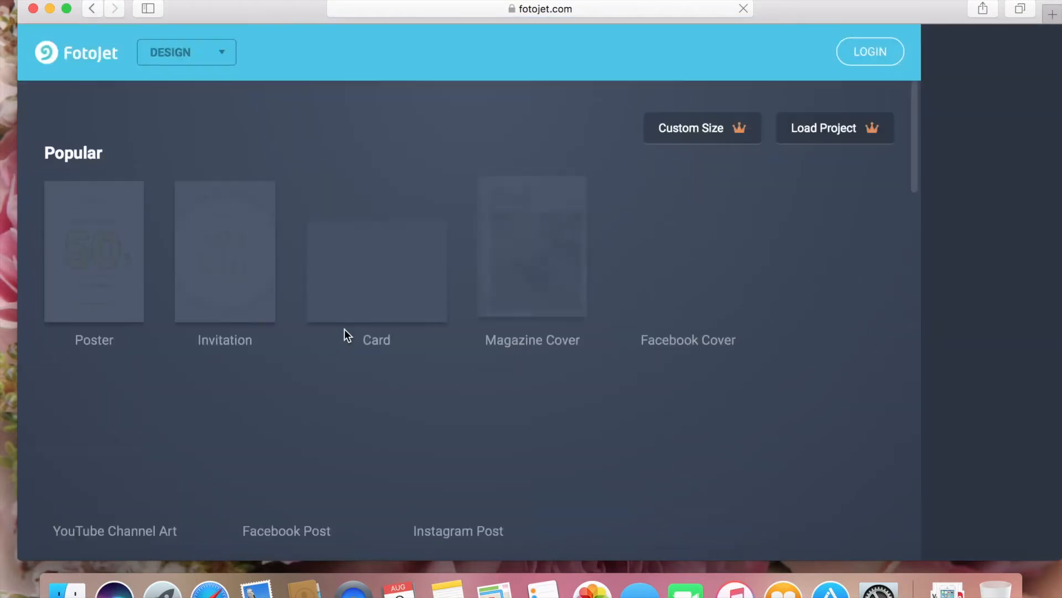
scroll(653, 354, "down", 1)
scroll(660, 362, "down", 7)
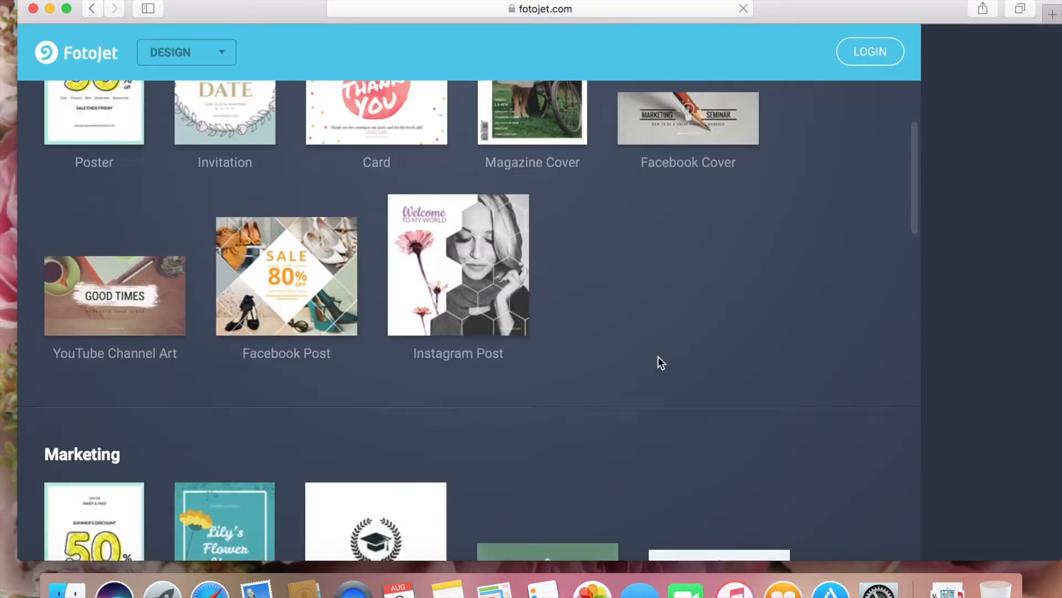
scroll(660, 360, "down", 3)
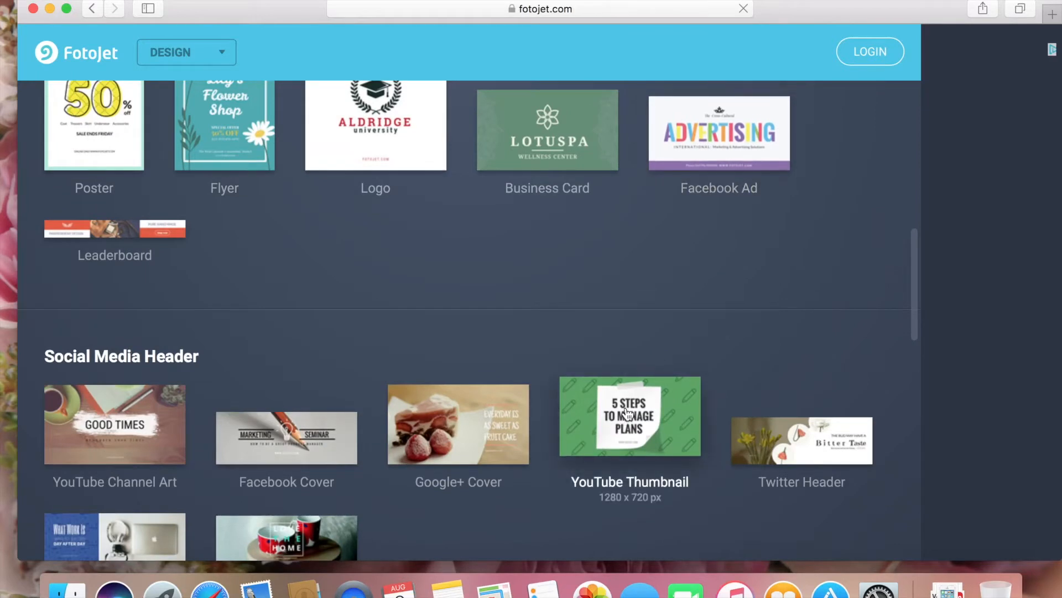
scroll(633, 410, "down", 1)
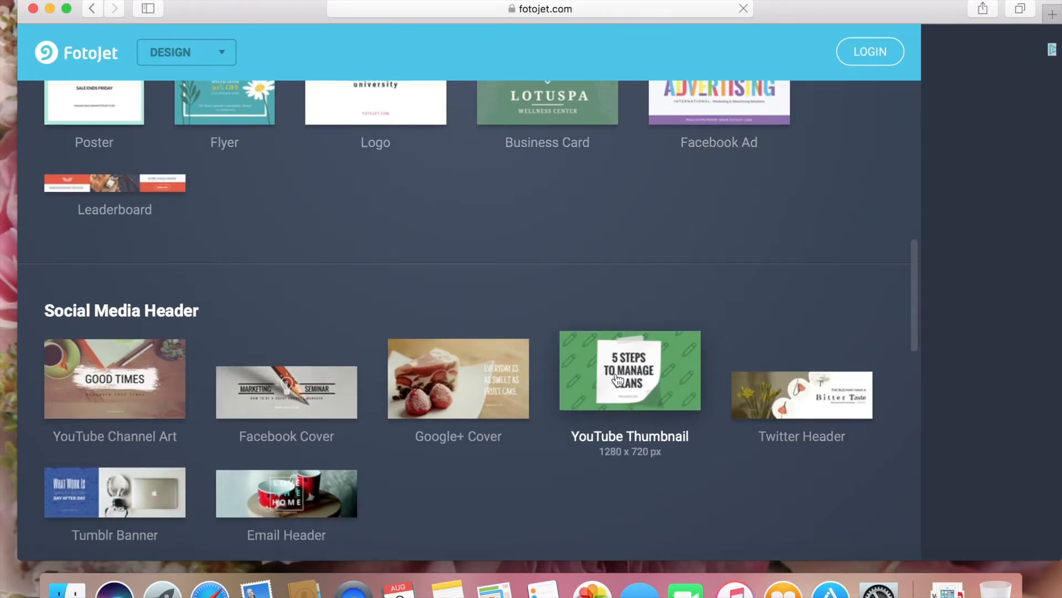
left_click(618, 380)
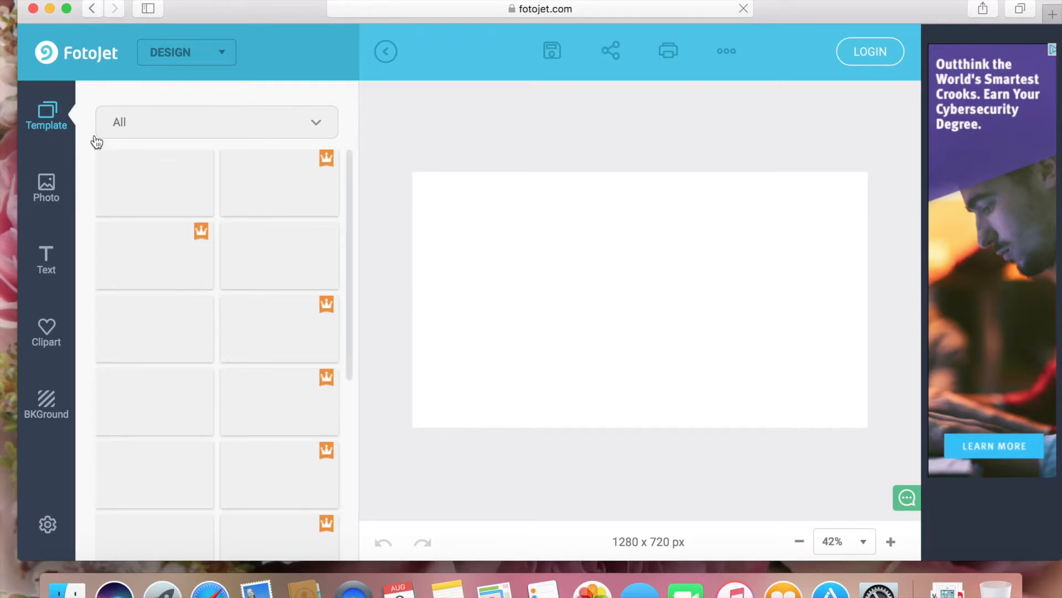
Upload the two bright laptop photos from the Mac's Photos library into the design's photo collection.
left_click(48, 192)
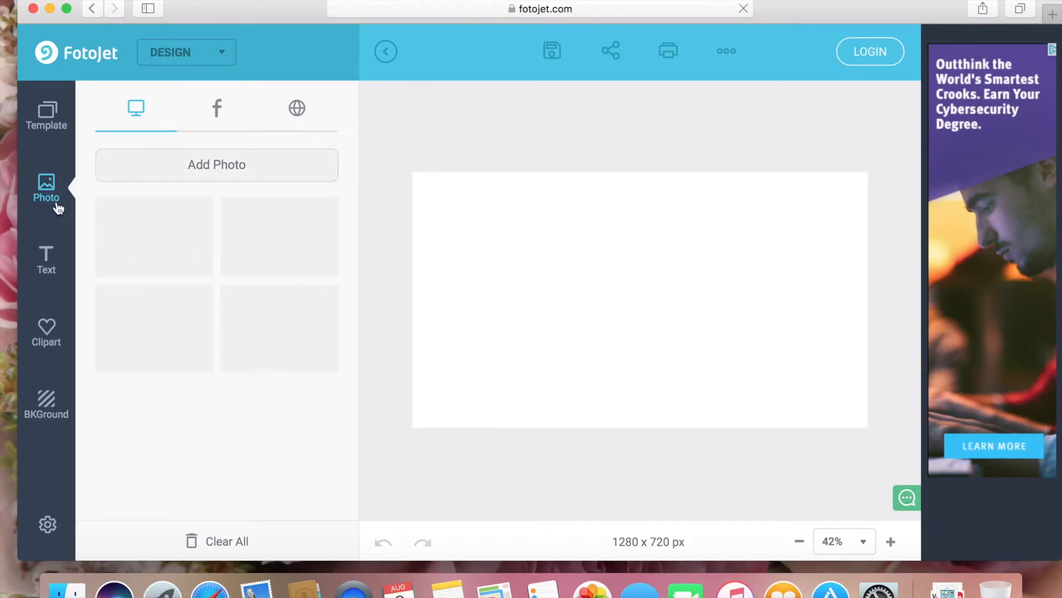
left_click(247, 168)
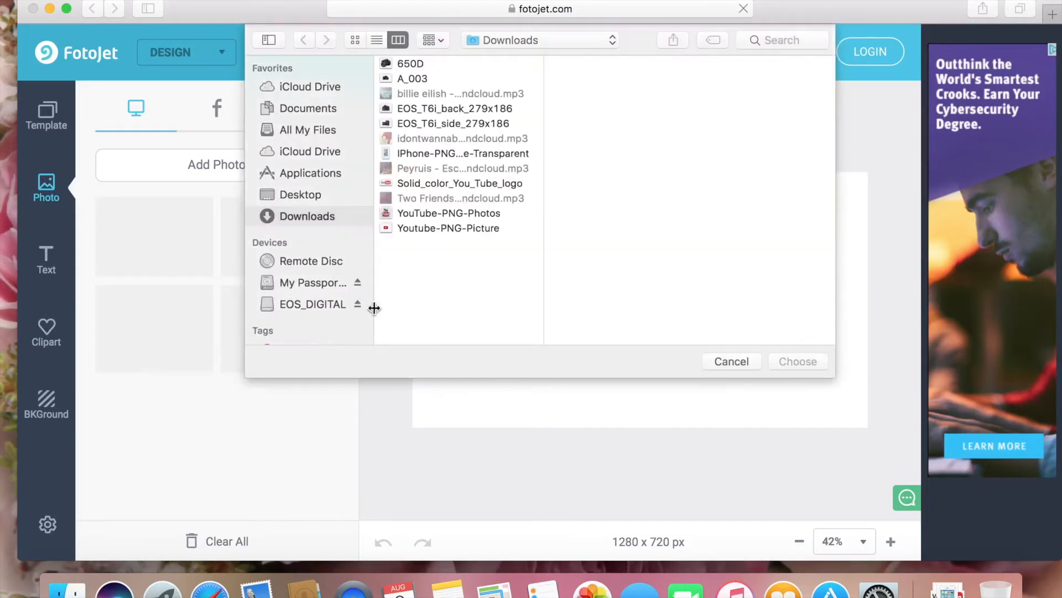
scroll(336, 263, "down", 8)
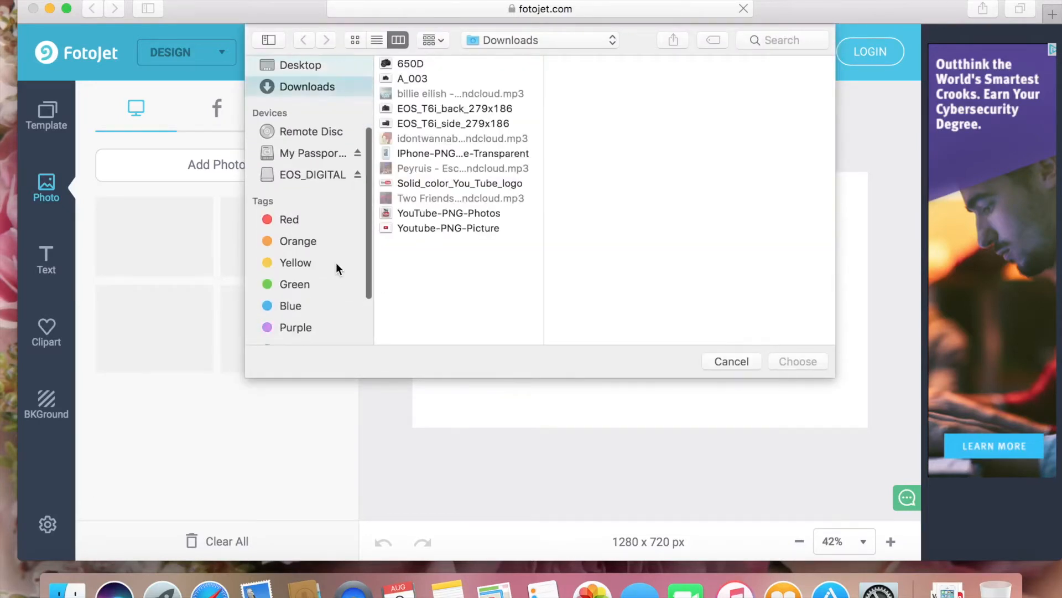
left_click(290, 334)
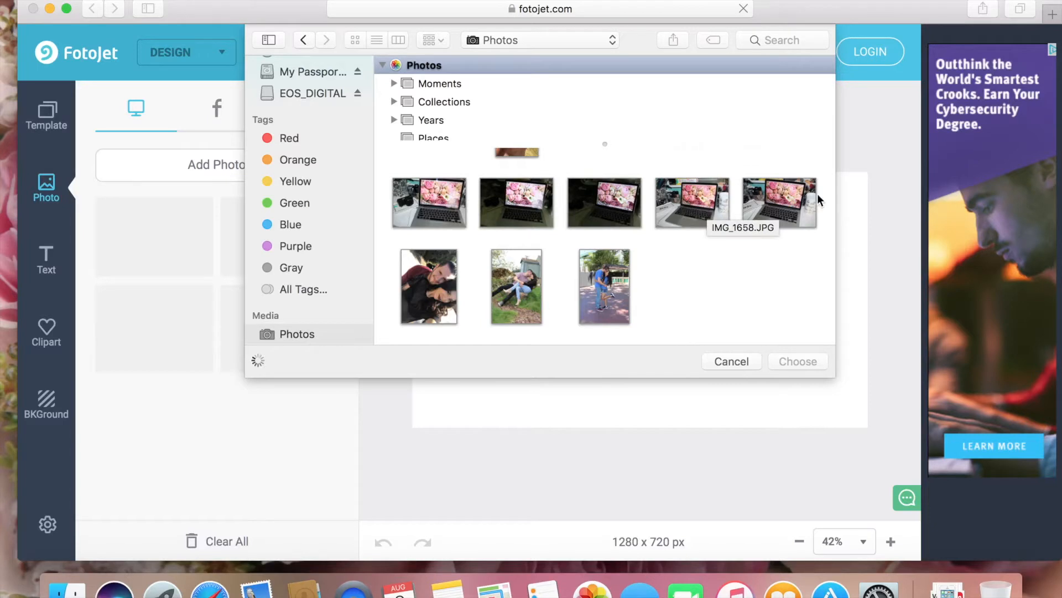
left_click_drag(797, 268, 661, 180)
left_click(797, 360)
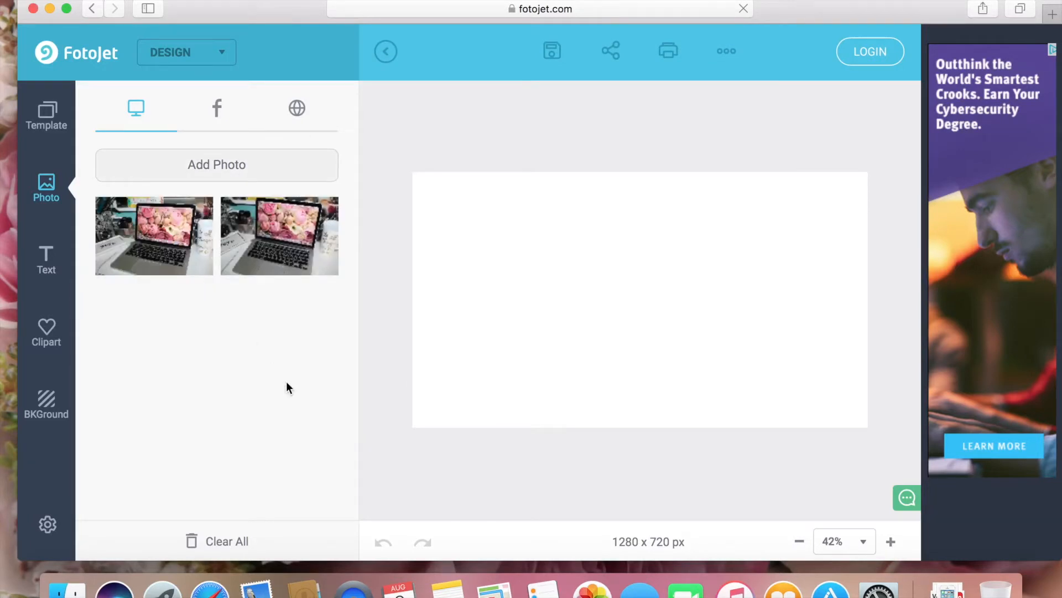
Place the first uploaded laptop photo on the canvas, then enlarge and shift it until it covers the whole thumbnail.
left_click(193, 244)
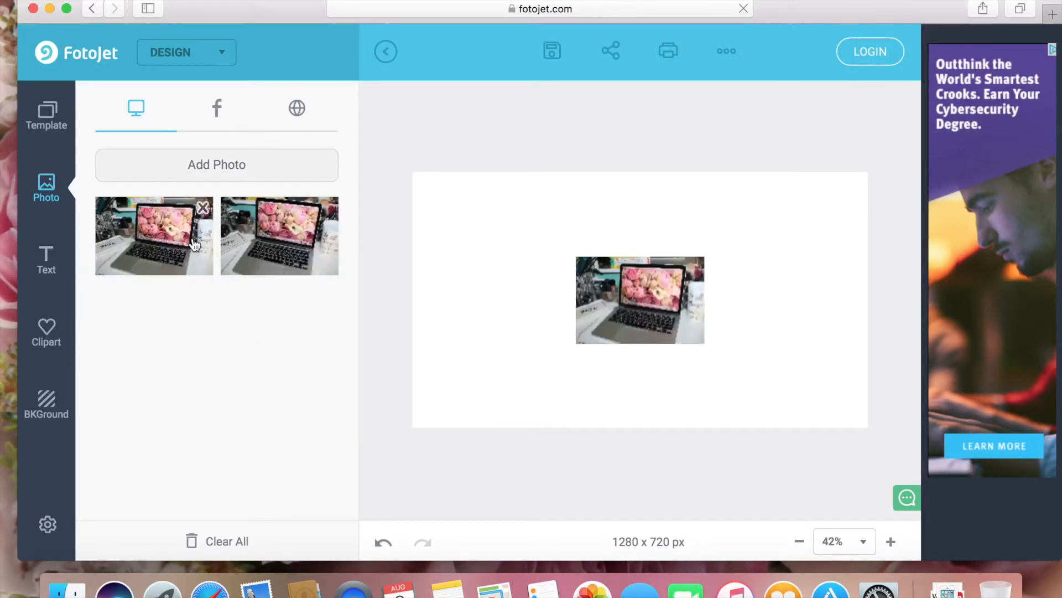
left_click_drag(578, 260, 462, 181)
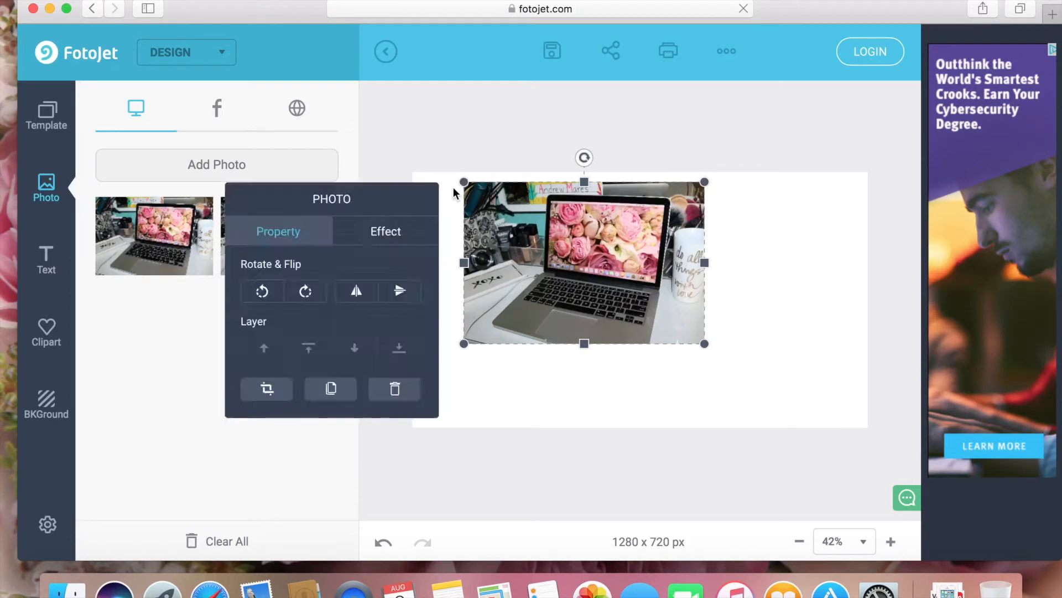
left_click(439, 175)
left_click(465, 184)
left_click_drag(464, 182, 413, 165)
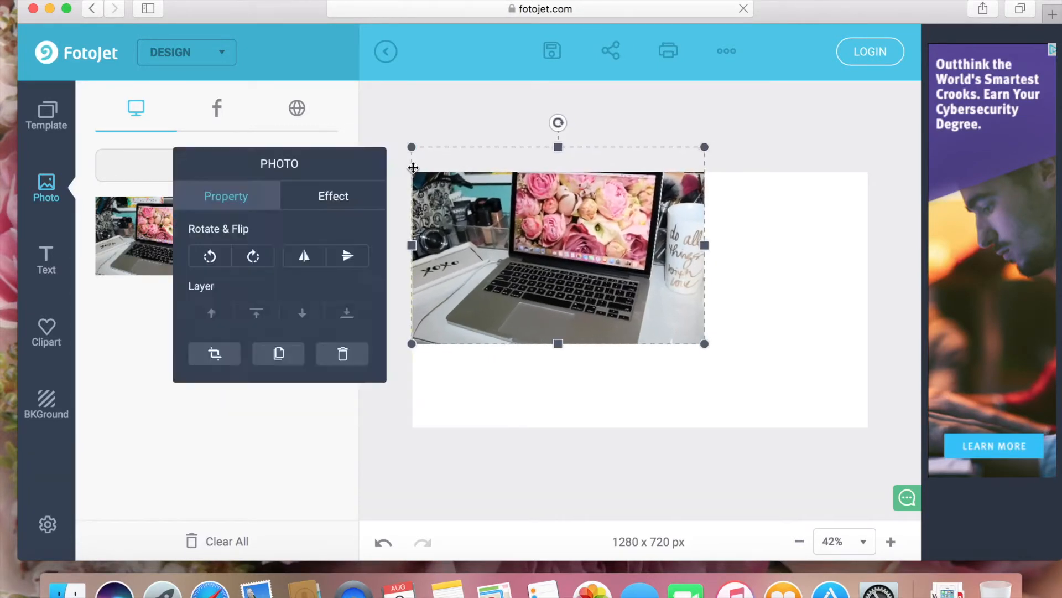
left_click_drag(705, 343, 857, 401)
left_click_drag(765, 368, 778, 366)
left_click_drag(421, 144, 410, 137)
mouse_move(850, 373)
left_mouse_down()
mouse_move(848, 402)
mouse_move(842, 383)
left_mouse_up()
left_click_drag(861, 451, 868, 458)
mouse_move(818, 377)
left_mouse_down()
mouse_move(812, 351)
mouse_move(828, 353)
mouse_move(830, 383)
left_mouse_up()
Search Google Images for "fotojet logo png" in a new browser tab.
left_click(1020, 8)
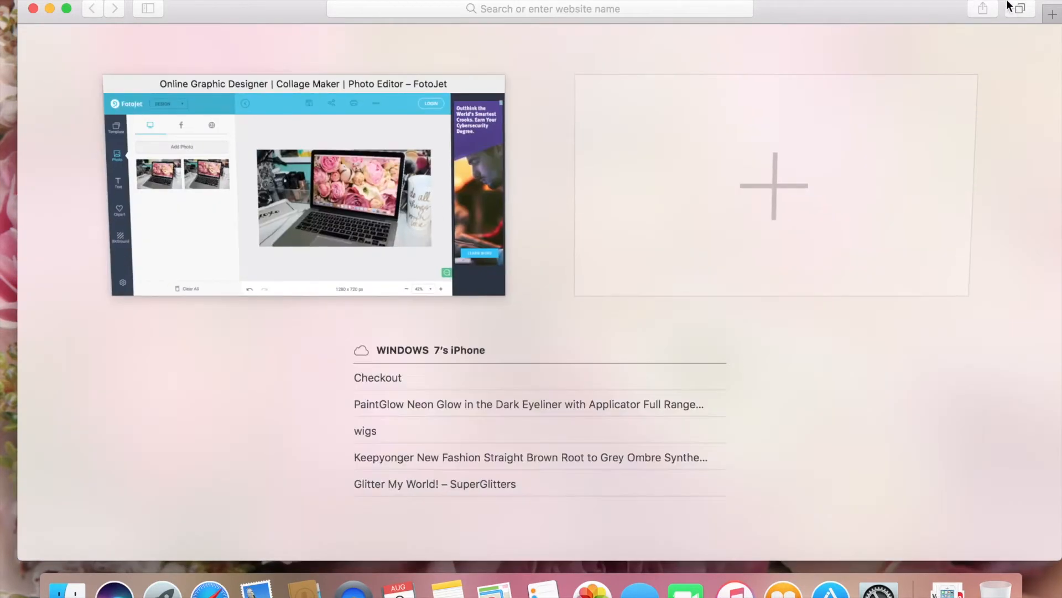
left_click(757, 161)
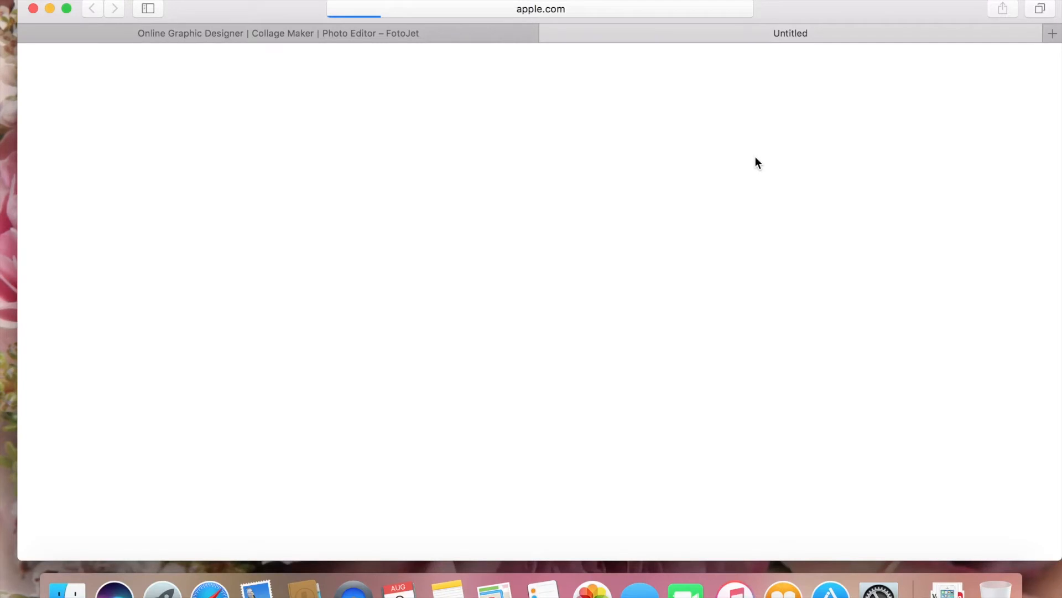
left_click(579, 7)
left_click(567, 54)
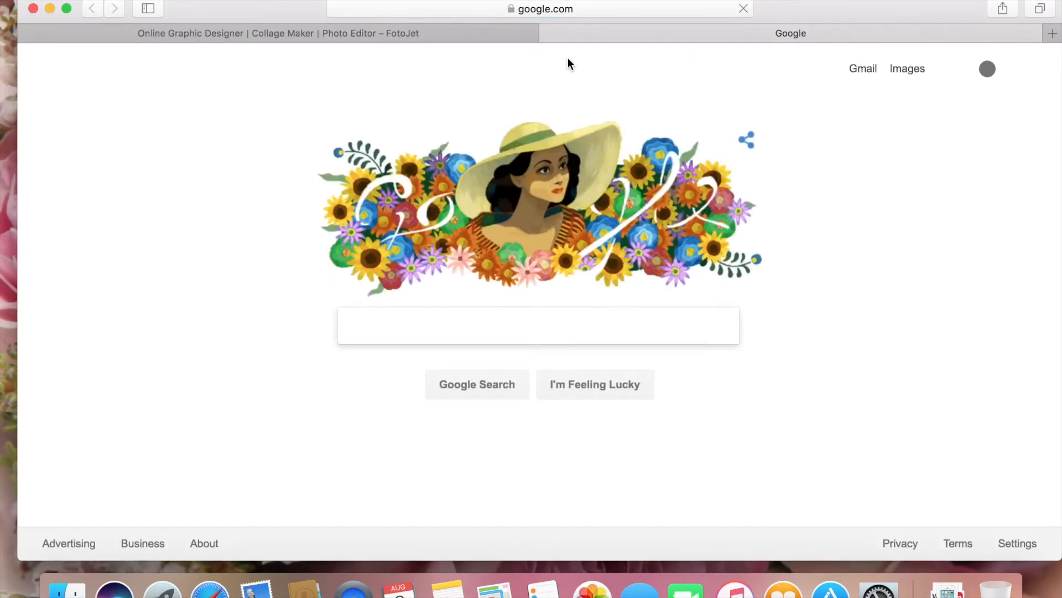
left_click(914, 69)
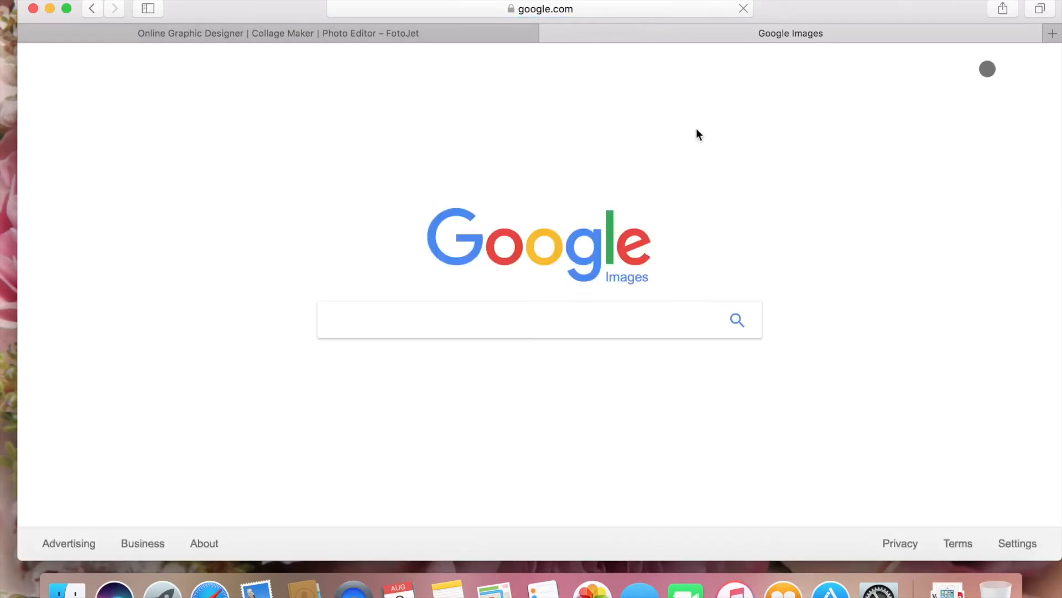
type("fot")
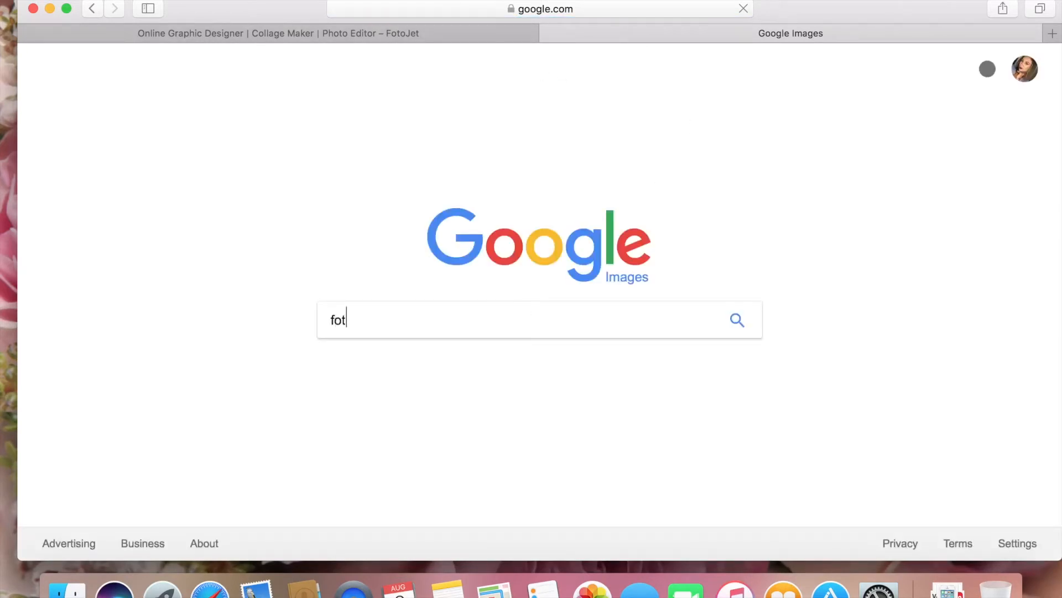
type("o jet log")
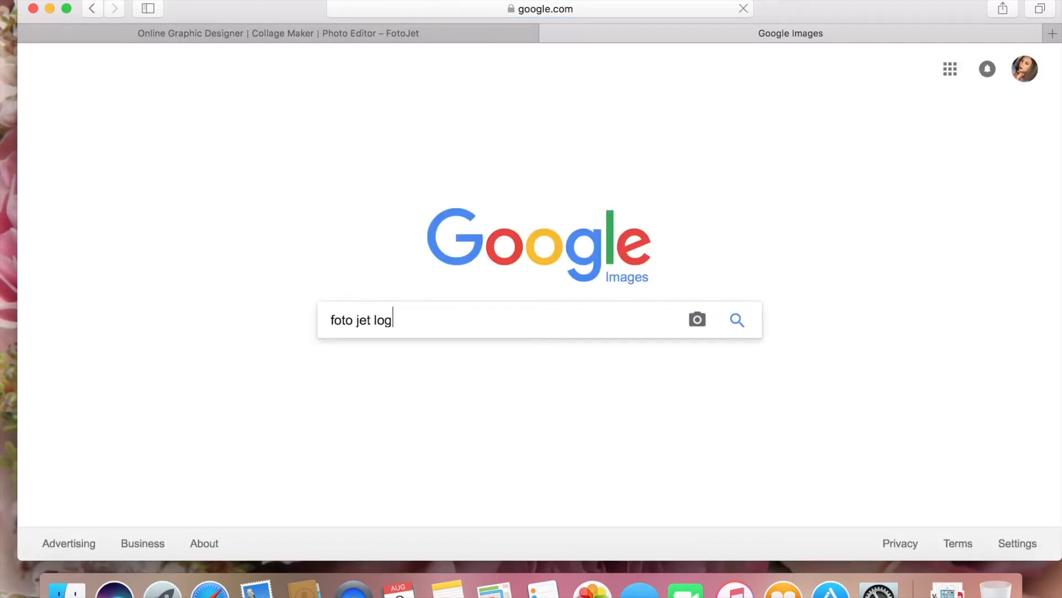
key("Return")
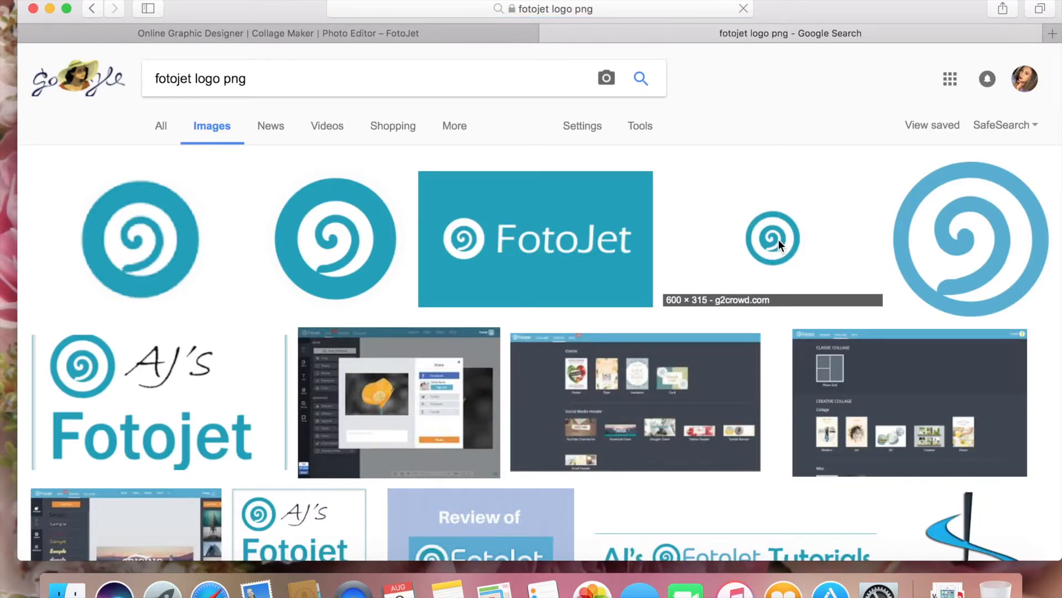
Save the 600 × 315 transparent round FotoJet logo from the G2 Crowd result to the computer.
left_click(779, 239)
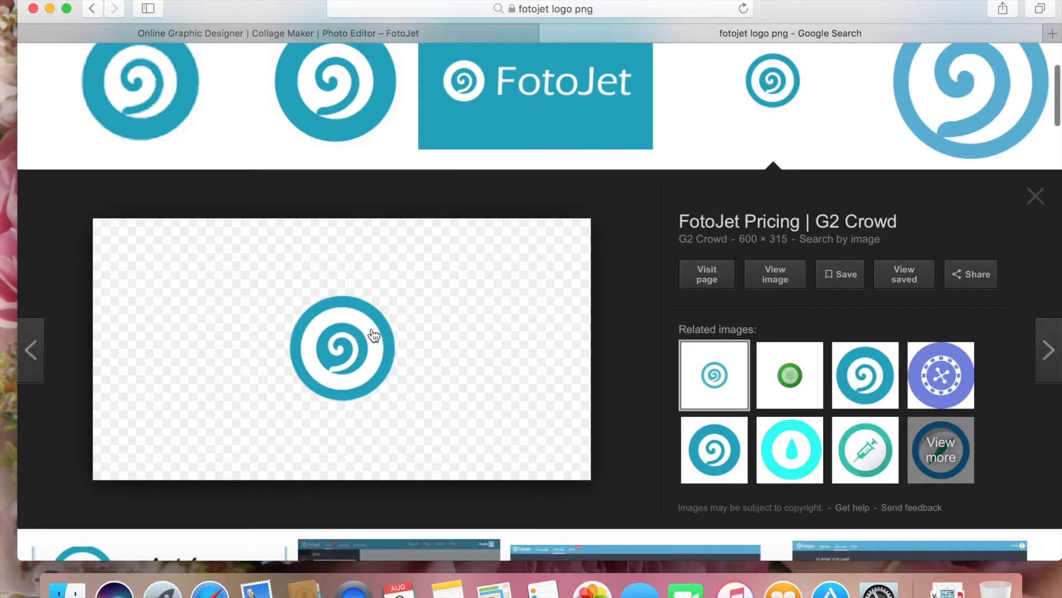
right_click(358, 334)
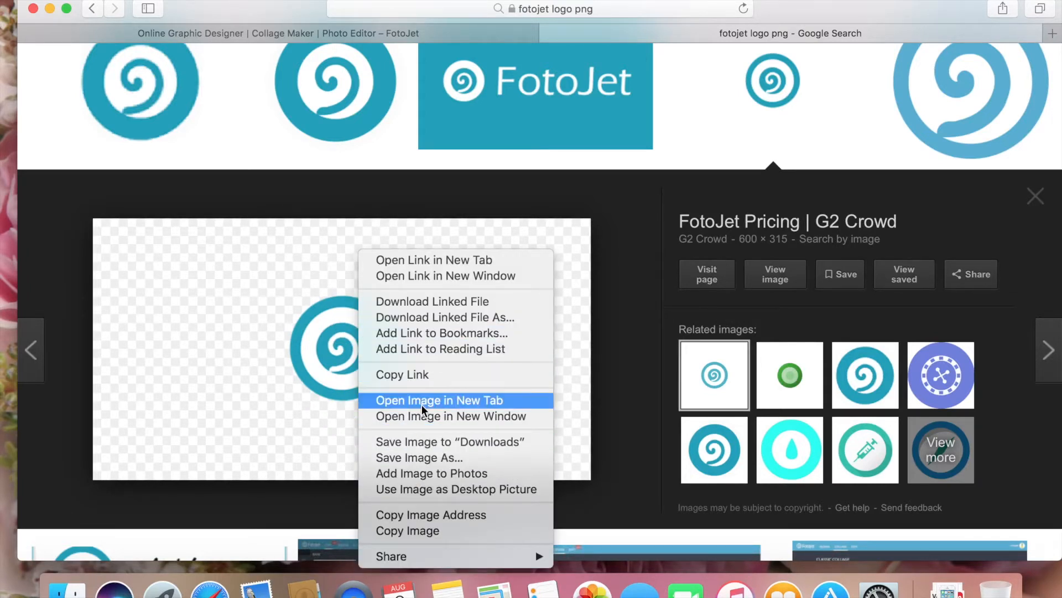
left_click(420, 457)
left_click(682, 164)
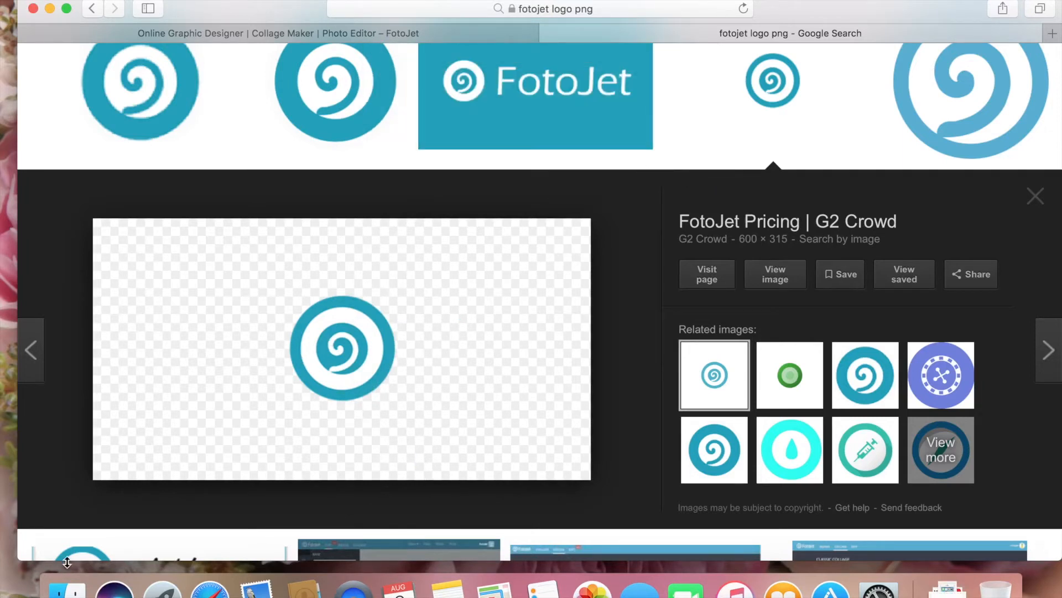
Return to the FotoJet design and preview the 650D and A_003 camera images in the Downloads folder.
left_click(384, 32)
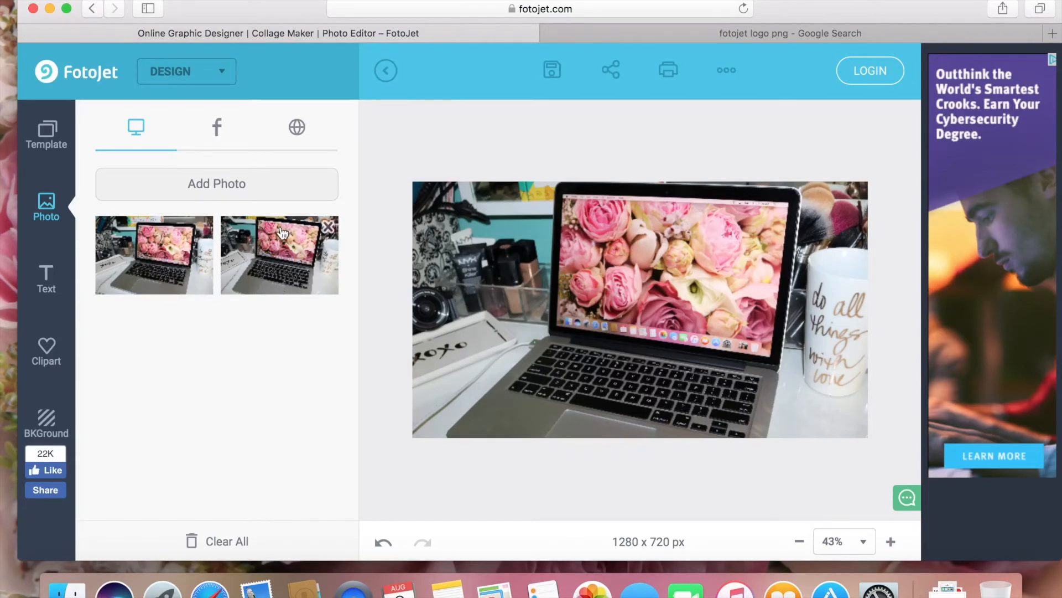
left_click(46, 348)
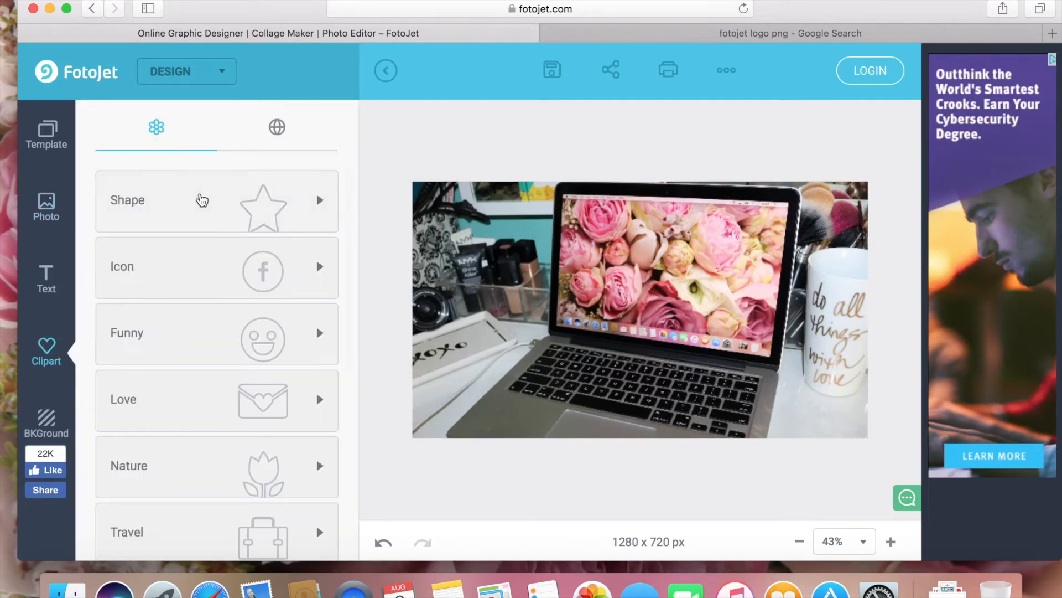
left_click(51, 218)
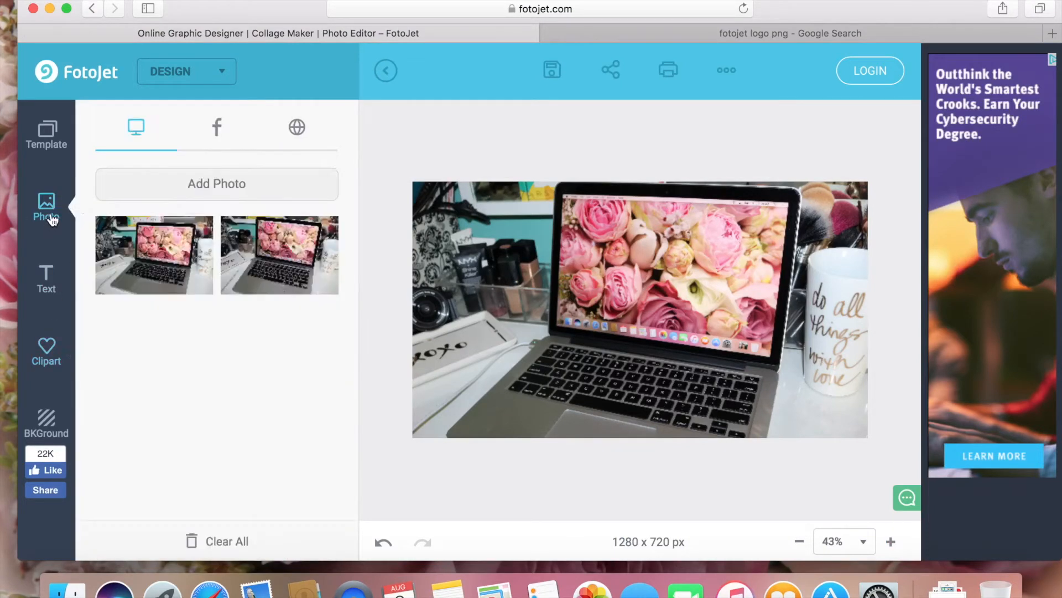
left_click(250, 183)
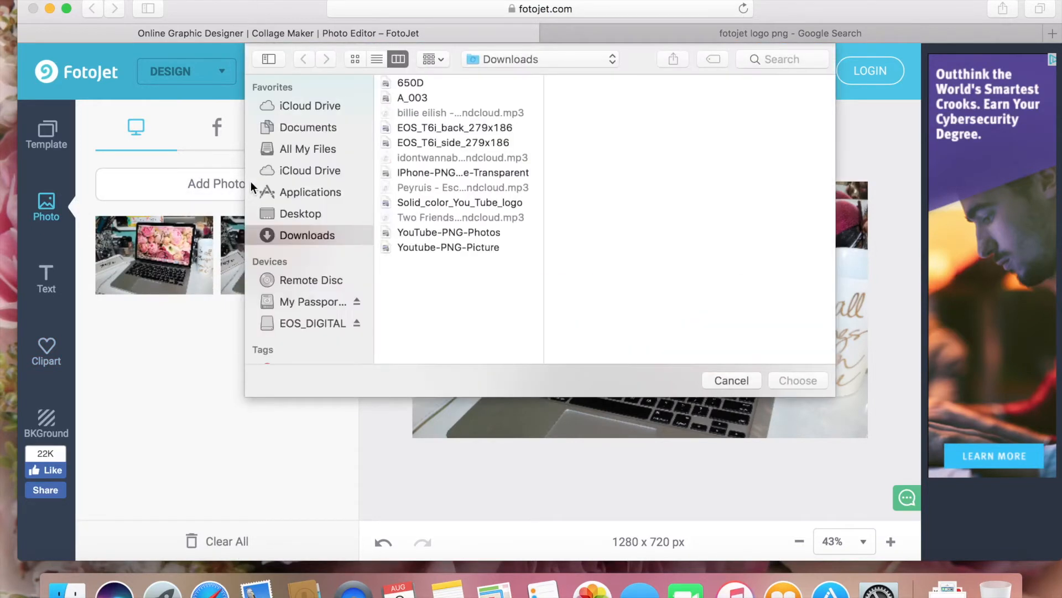
left_click(433, 82)
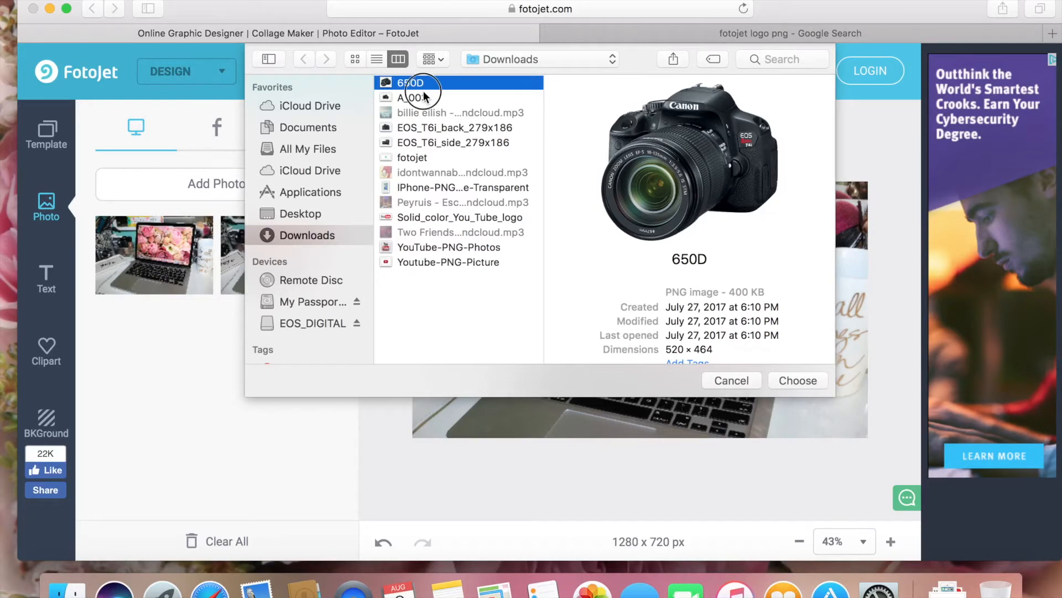
left_click(425, 97)
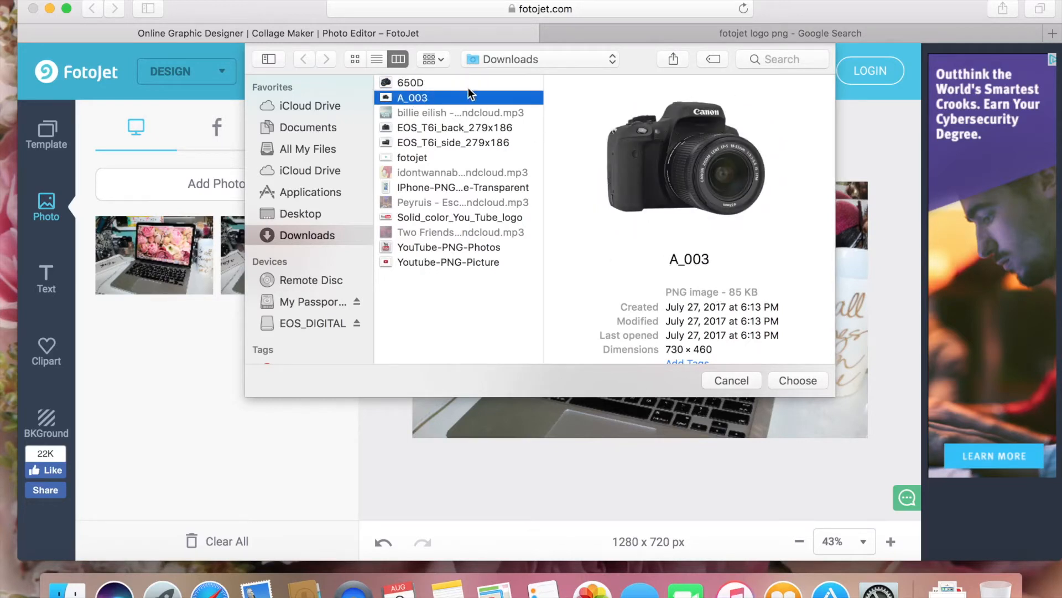
left_click(460, 83)
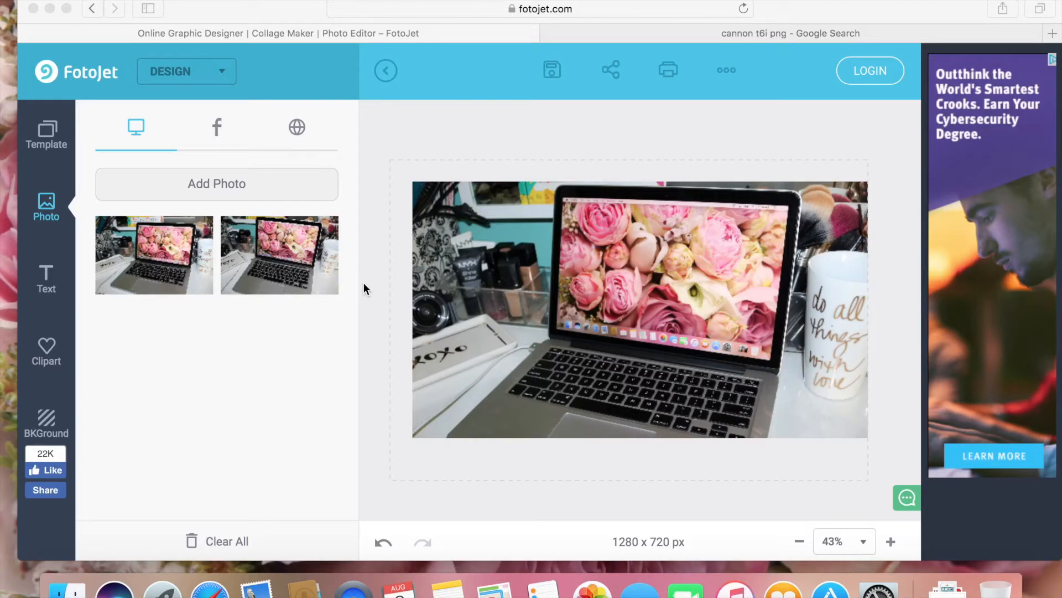
Upload the YouTube-PNG-Photos image from the Downloads folder into the design's photo collection.
left_click(249, 176)
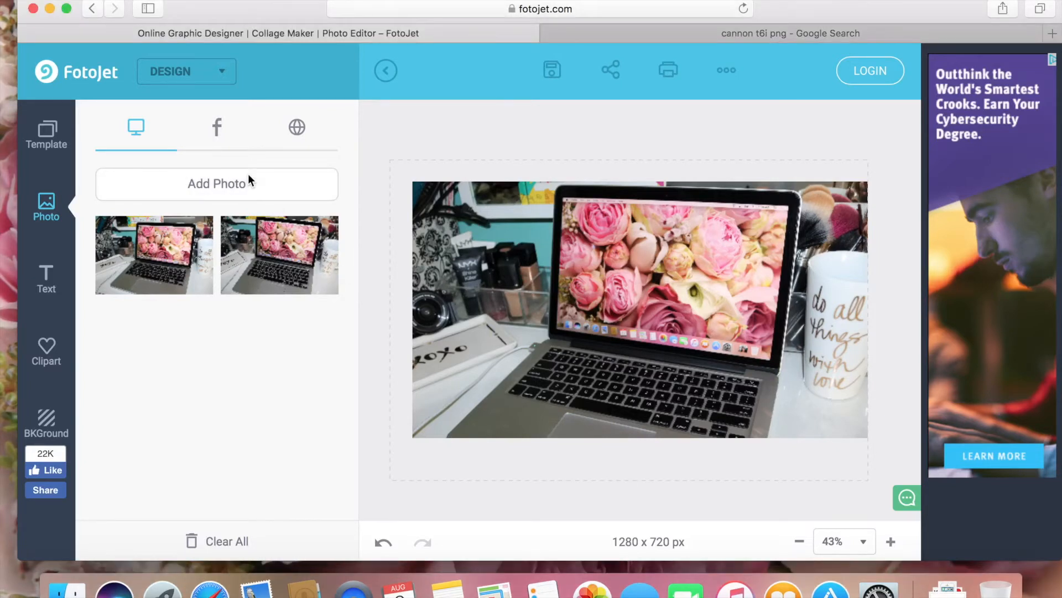
left_click(294, 185)
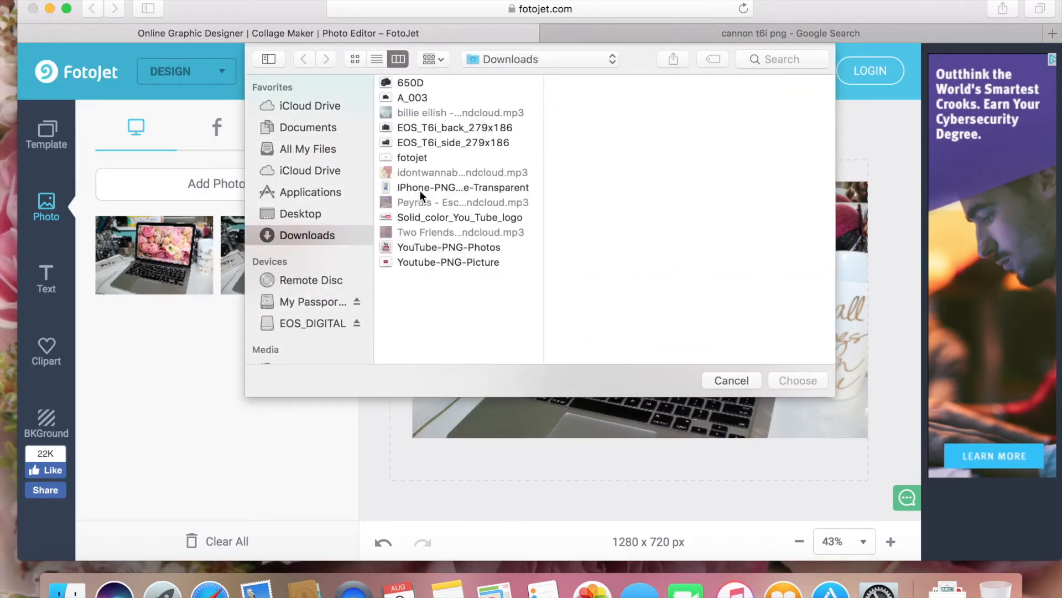
left_click(443, 261)
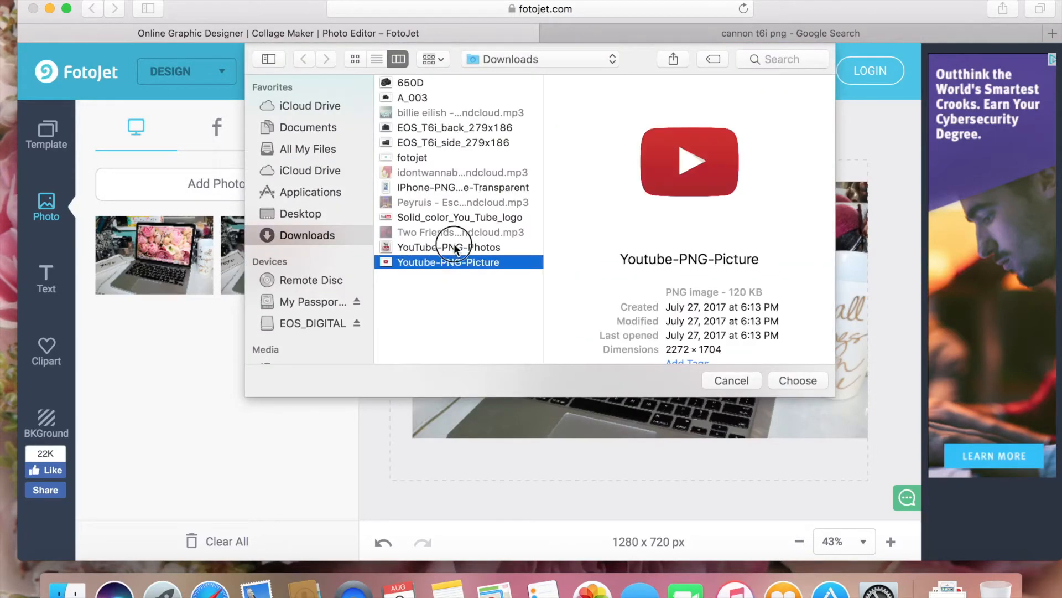
left_click(445, 248)
left_click(800, 380)
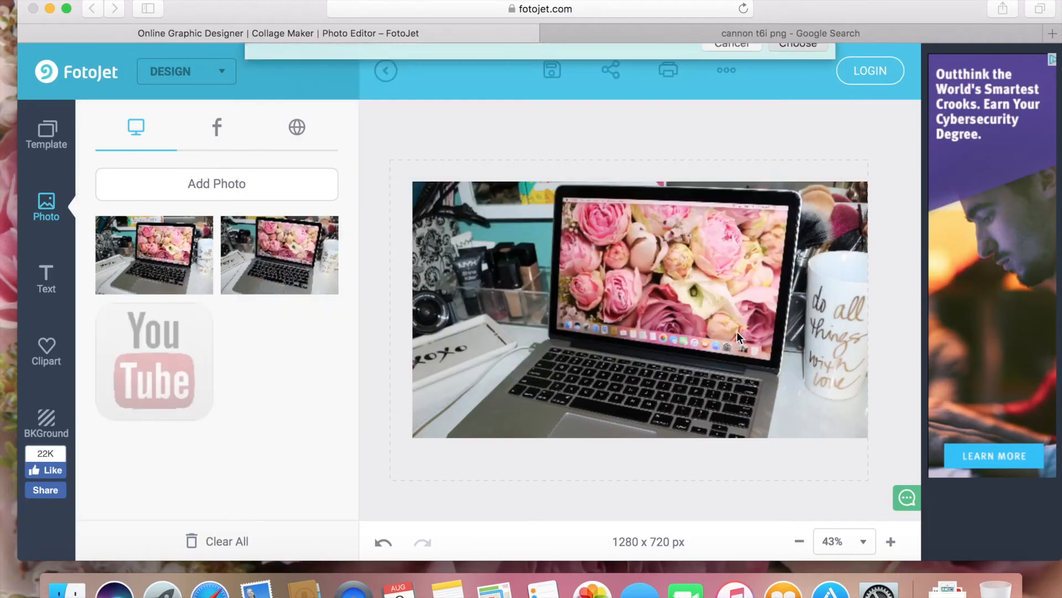
Upload the A_003 camera image and the fotojet logo image from Downloads into the design's photo collection.
left_click(278, 181)
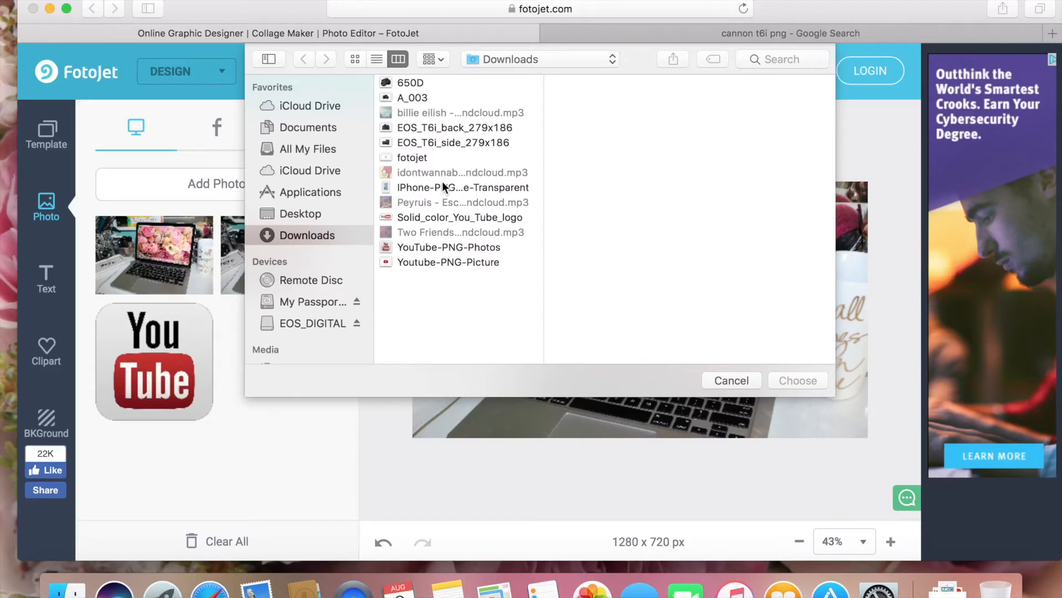
left_click(430, 87)
left_click(430, 97)
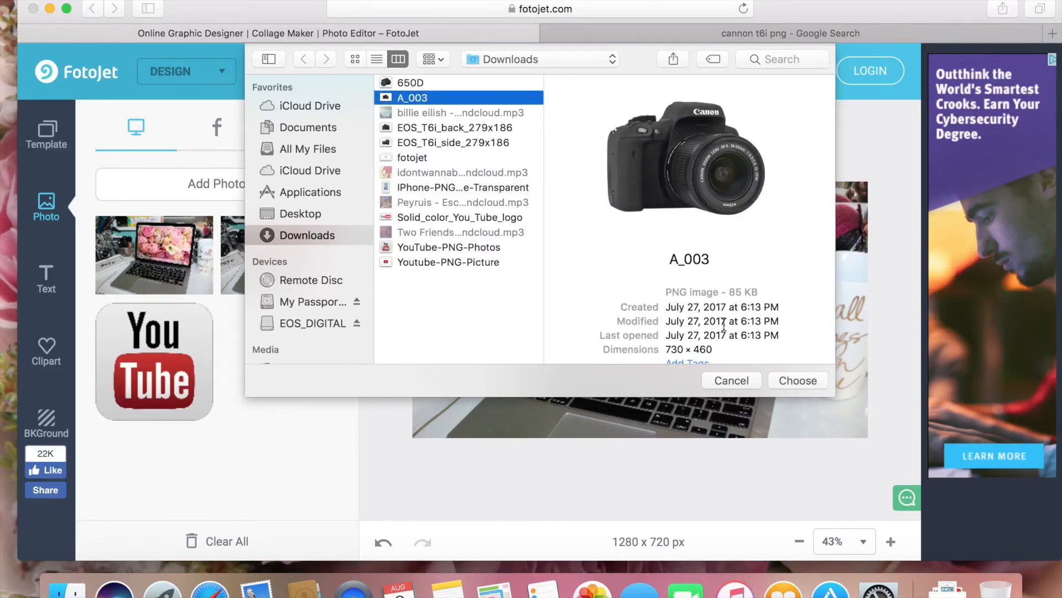
left_click(817, 381)
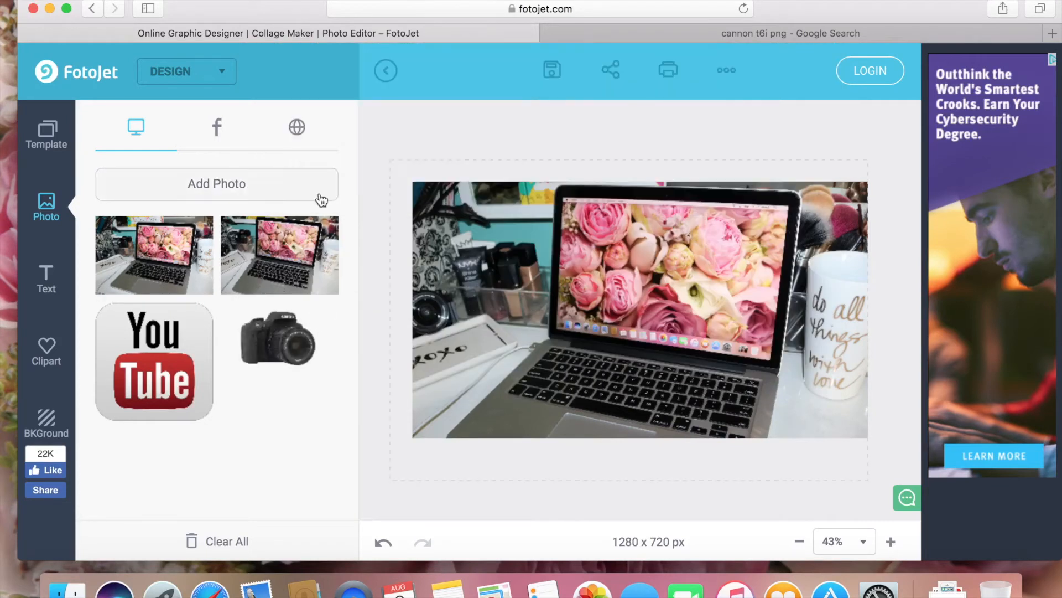
left_click(316, 178)
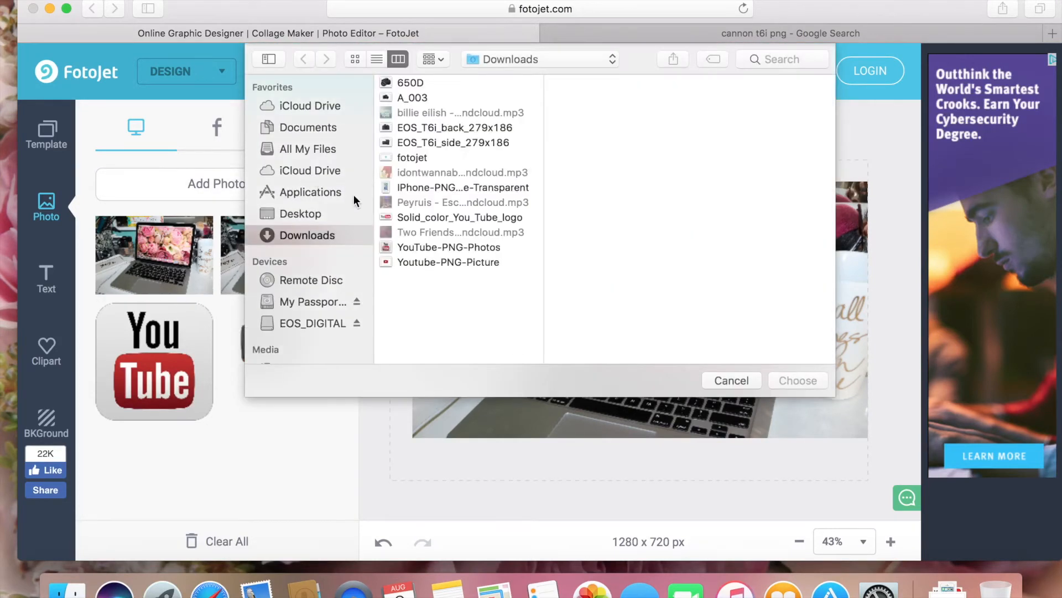
left_click(433, 158)
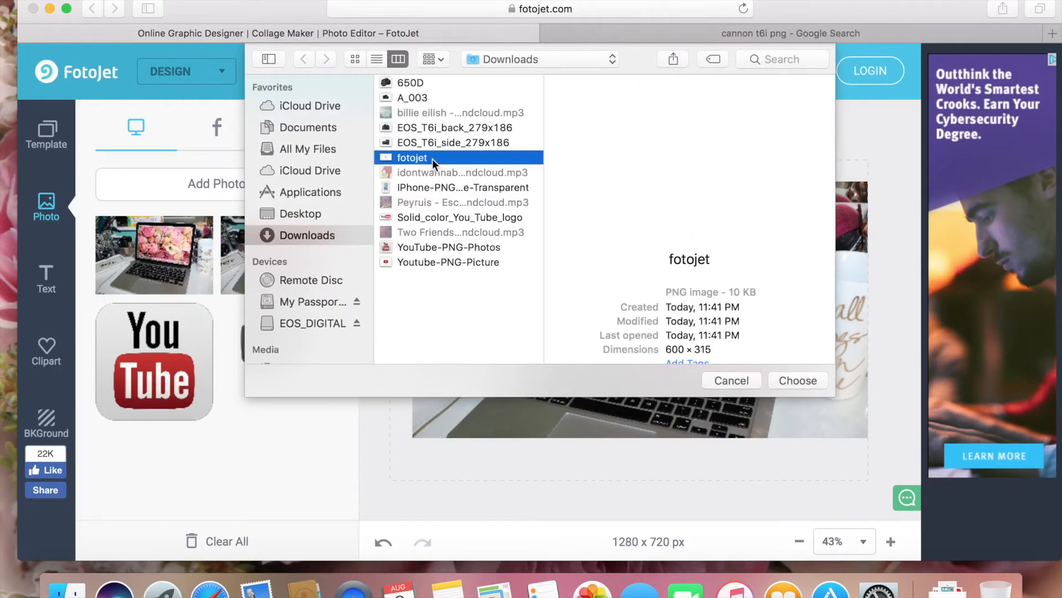
left_click(795, 380)
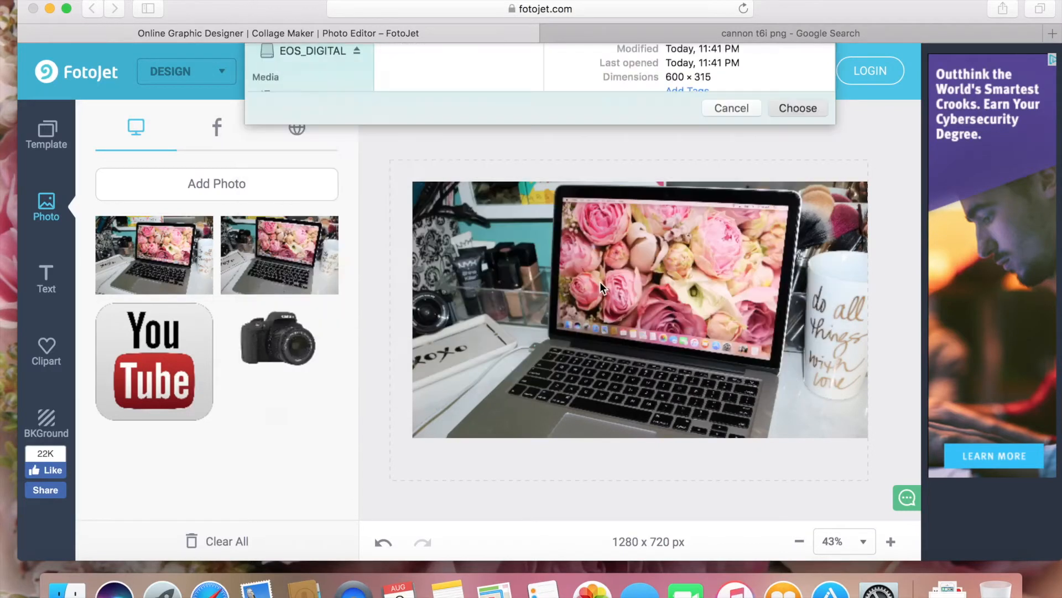
Place the YouTube logo over the left part of the laptop photo, tilted slightly clockwise.
left_click_drag(182, 365, 495, 314)
left_click_drag(496, 224, 515, 228)
left_click(554, 390)
left_click_drag(541, 372, 510, 337)
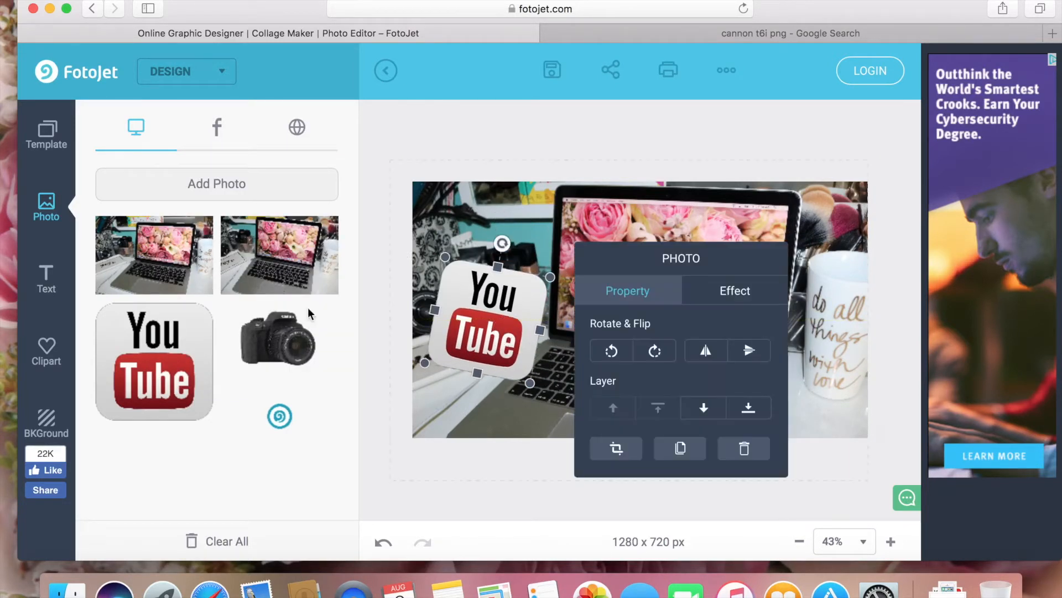
Place the camera image in the thumbnail's upper-left corner, tilt it counter-clockwise and size it to sit above the YouTube logo.
left_click(301, 331)
left_click_drag(641, 302, 507, 231)
left_click_drag(559, 190, 594, 169)
left_click_drag(506, 139, 485, 144)
left_click_drag(491, 206, 473, 213)
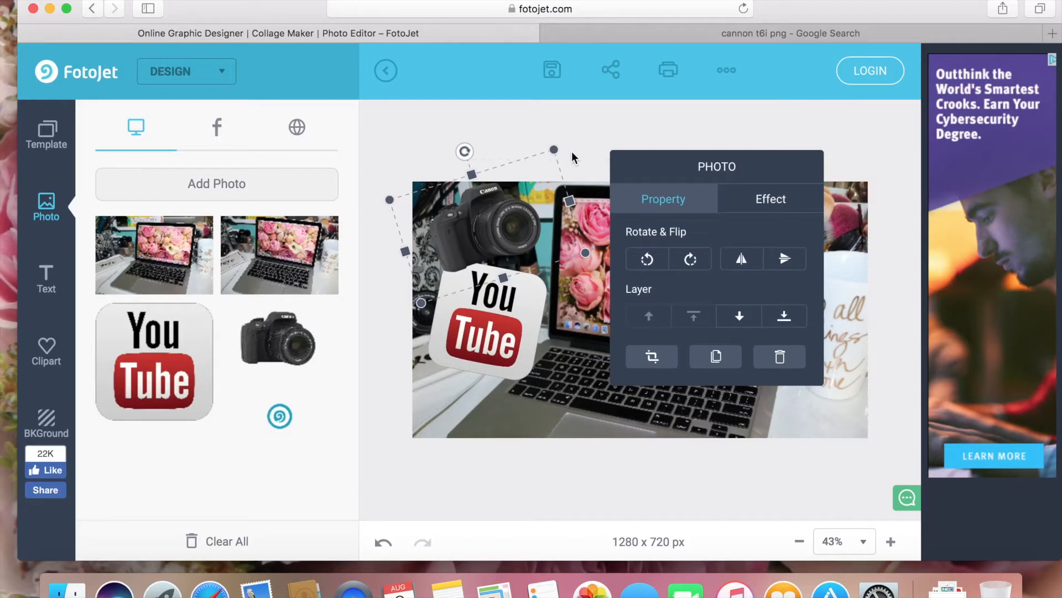
left_click_drag(553, 147, 562, 140)
left_click_drag(514, 213, 510, 225)
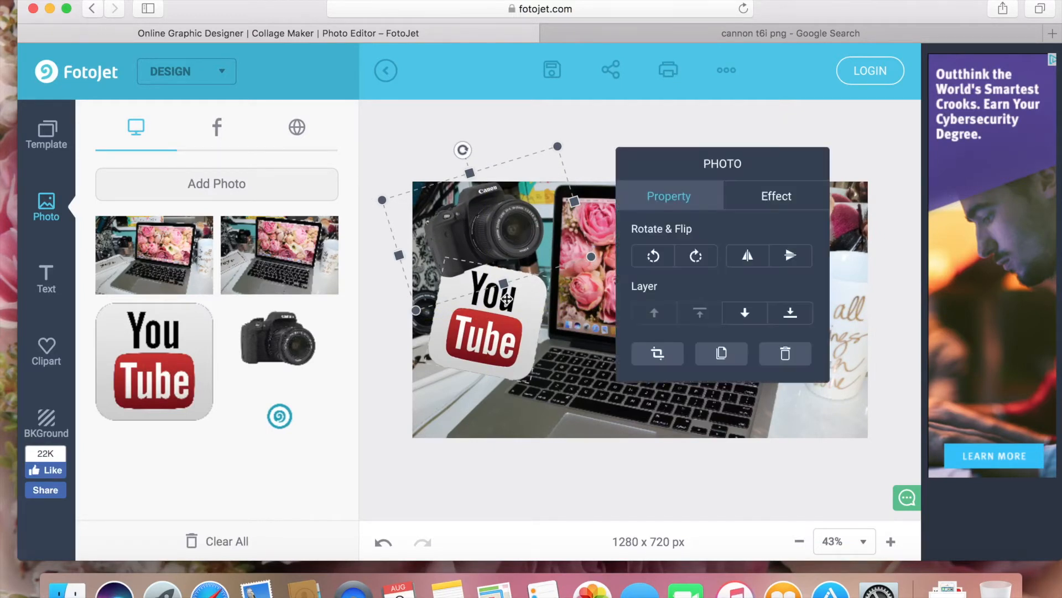
Nudge the YouTube logo slightly right and shift the camera to line up behind its upper edge.
left_click_drag(507, 298, 517, 297)
left_click_drag(476, 221, 476, 226)
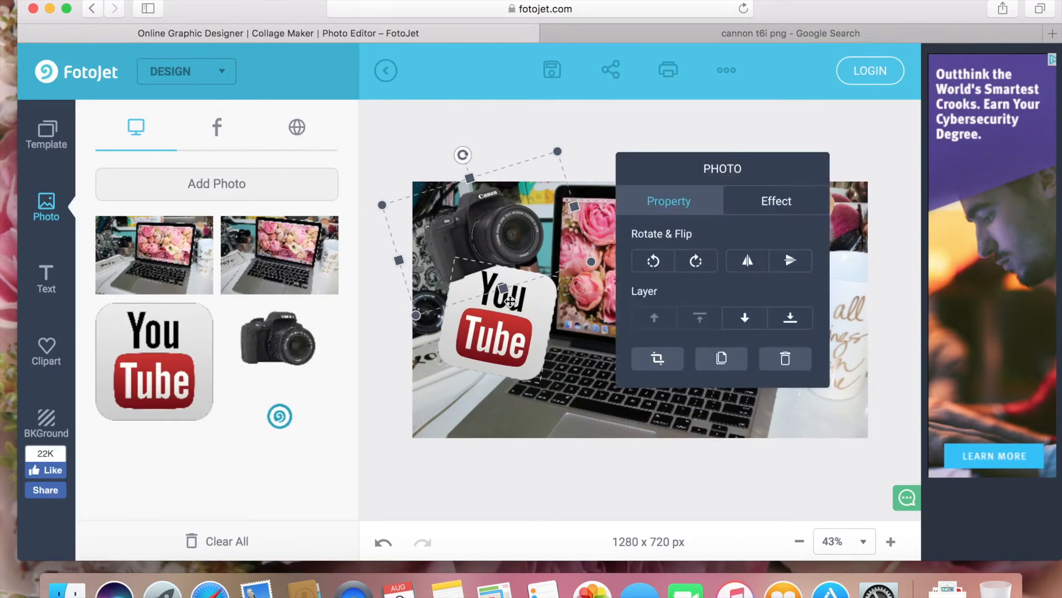
left_click_drag(503, 229, 506, 224)
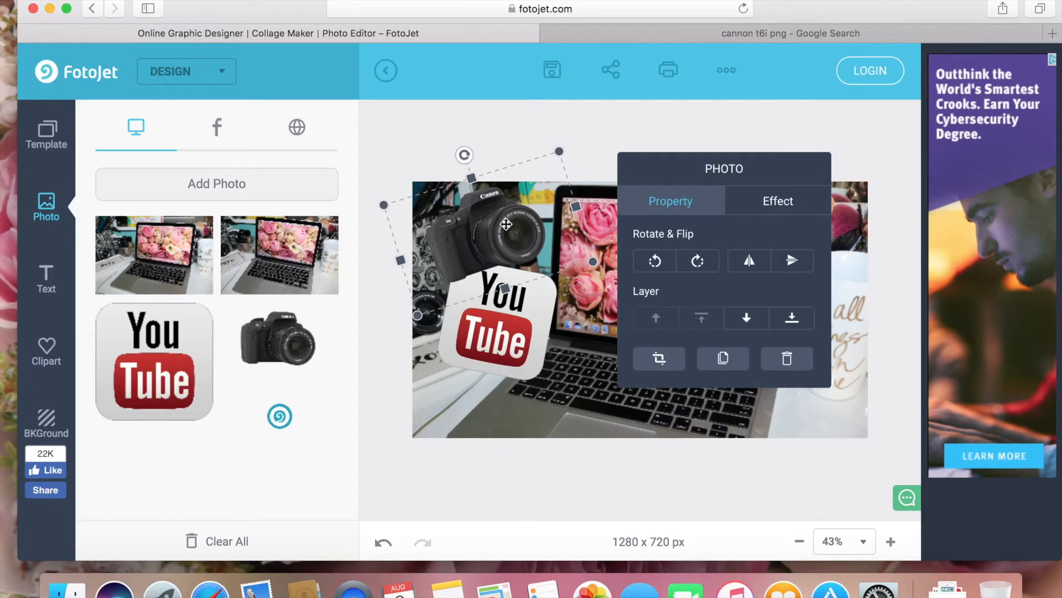
left_click(535, 141)
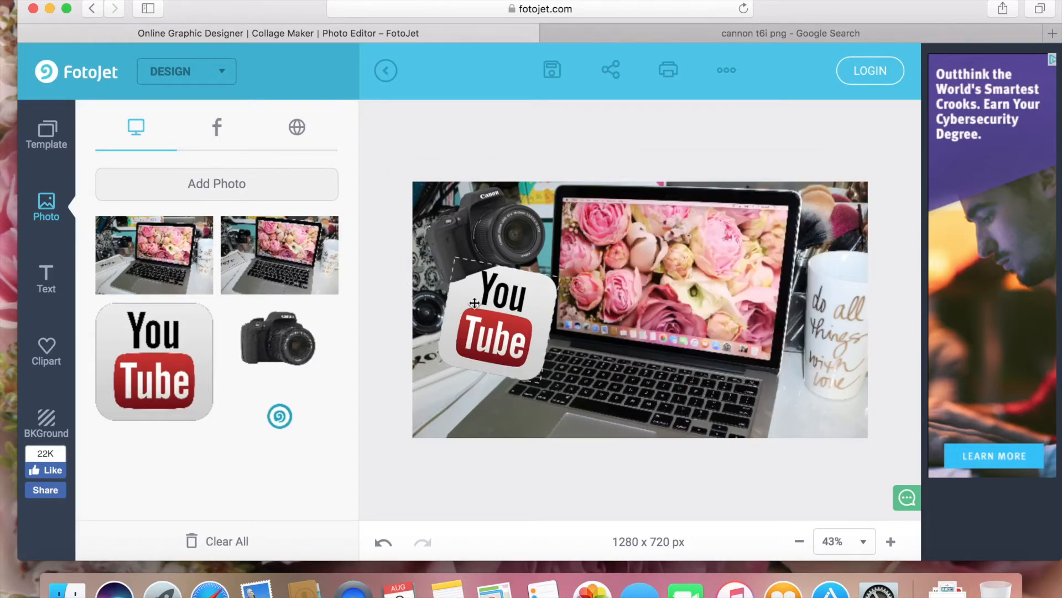
left_click_drag(495, 321, 496, 321)
Add the round FotoJet logo, enlarge it and place it in the thumbnail's lower-left corner.
left_click(280, 416)
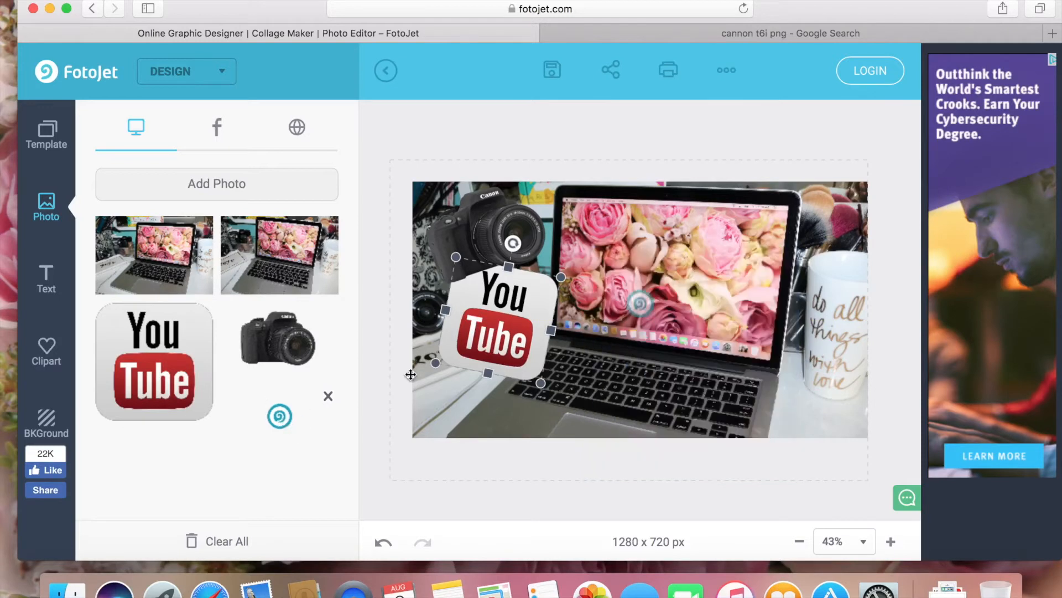
left_click_drag(635, 299, 443, 366)
left_click_drag(503, 399, 835, 387)
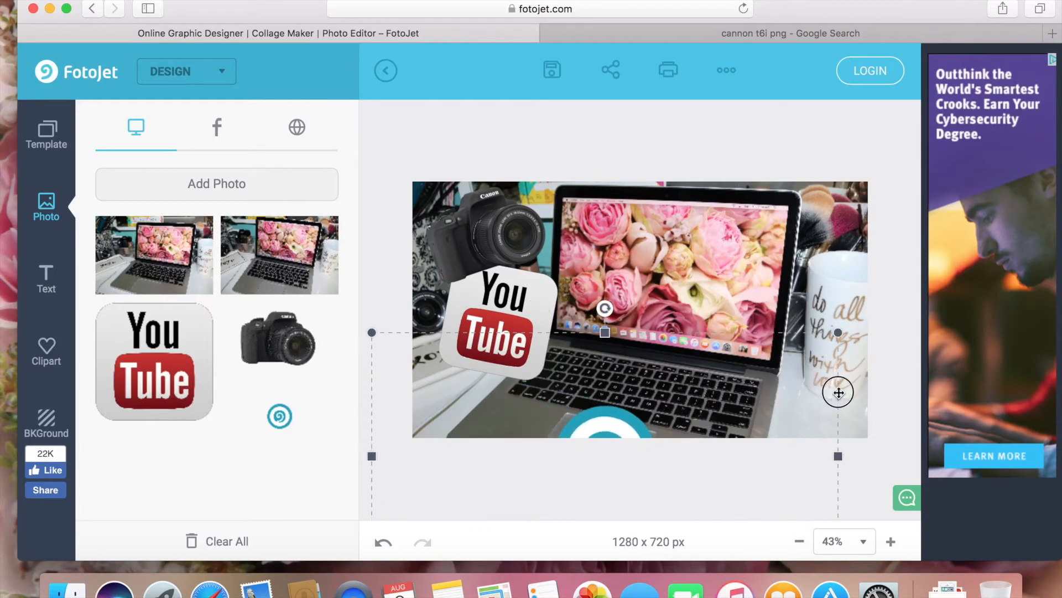
left_click_drag(621, 434, 486, 385)
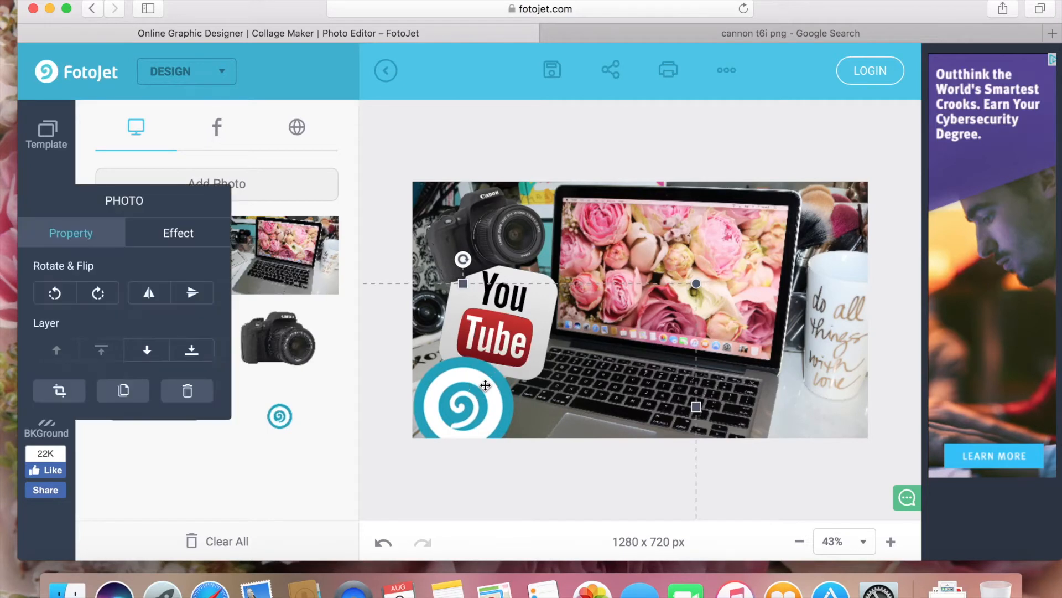
left_click(675, 169)
Adjust the YouTube logo's tilt and shift it right so the FotoJet logo overlaps it less.
left_click(534, 322)
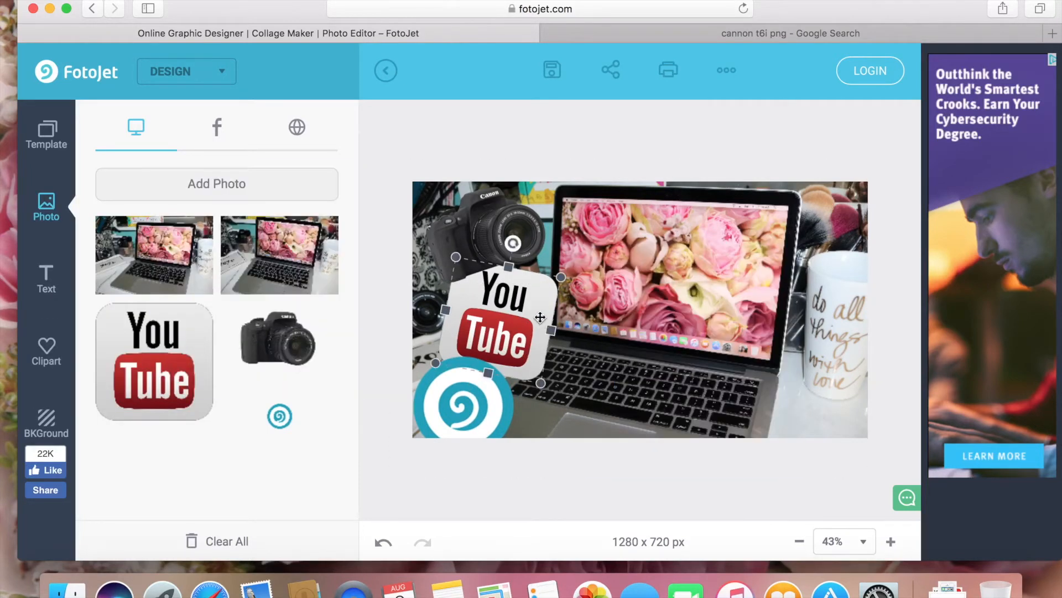
mouse_move(512, 244)
left_mouse_down()
mouse_move(485, 242)
mouse_move(524, 254)
left_mouse_up()
left_click_drag(503, 332, 510, 332)
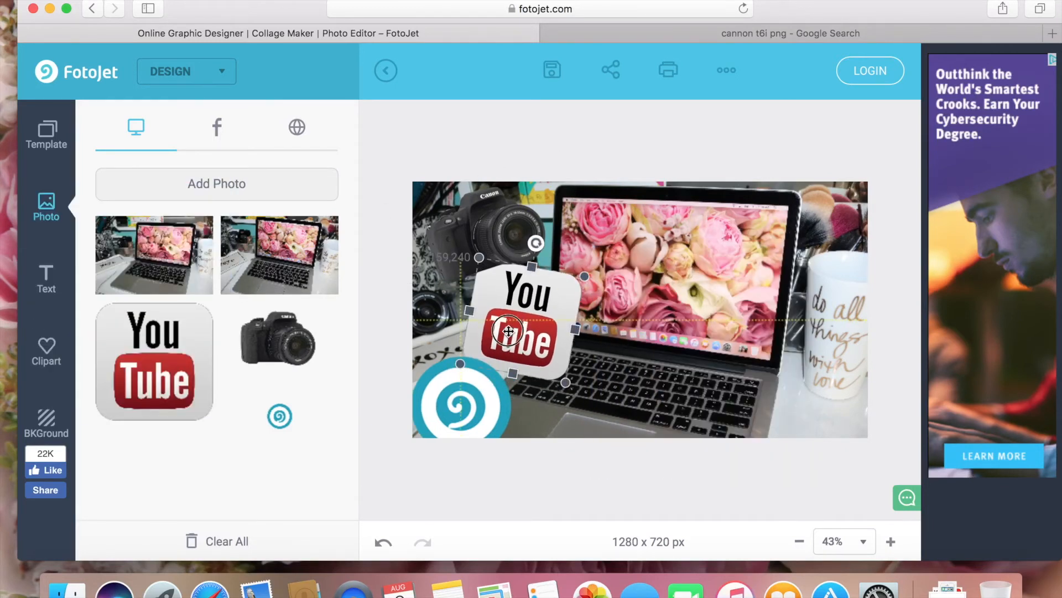
Slightly enlarge and reposition the laptop background photo, then nudge the YouTube logo up and left toward the camera.
left_click(690, 231)
left_click(690, 231)
left_click_drag(868, 160, 875, 155)
left_click_drag(733, 266, 729, 269)
left_click(487, 232)
left_click_drag(514, 299, 510, 293)
left_click(641, 130)
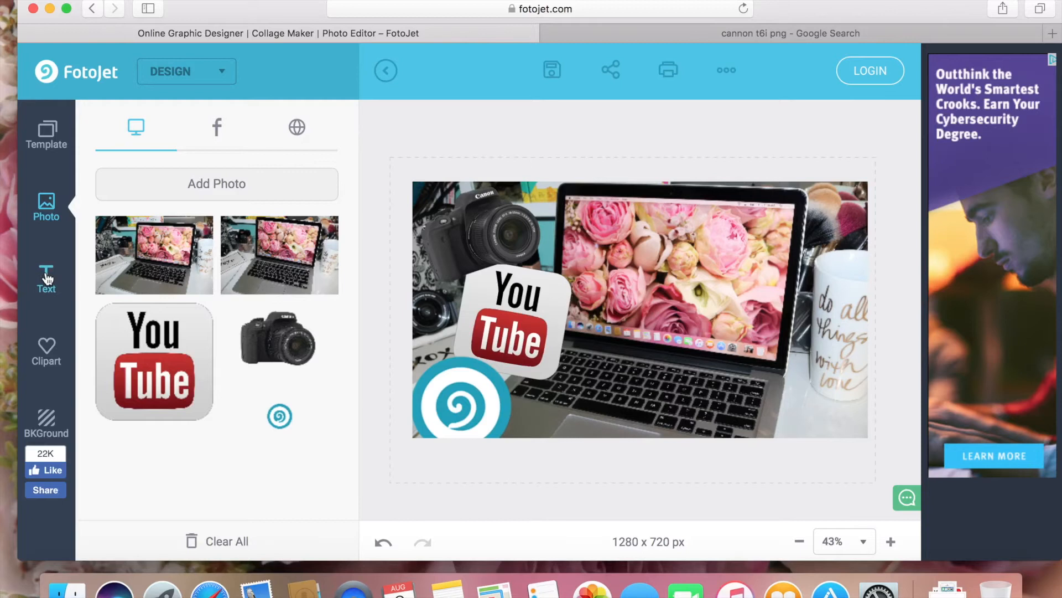
Add a text in the plain black Sample style reading "HOW TO MAKE" and set its font to Oswald.
left_click(47, 276)
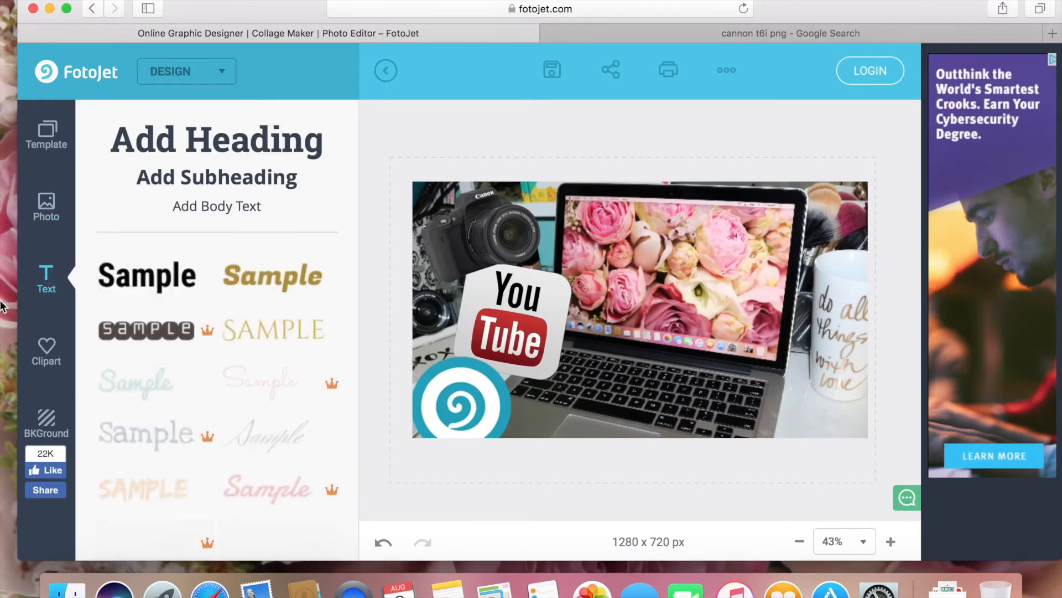
left_click(183, 290)
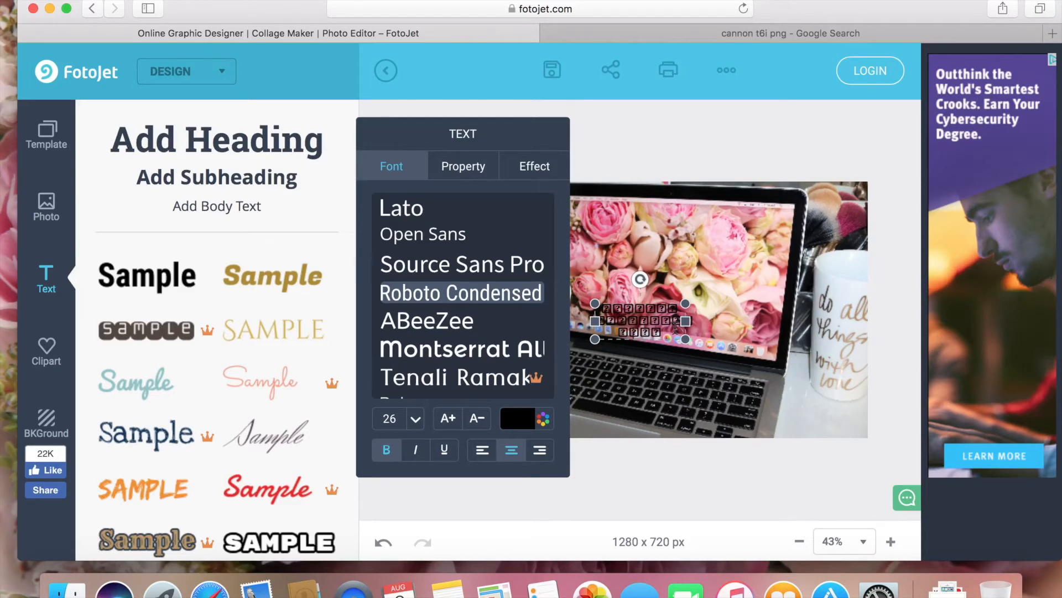
double_click(676, 325)
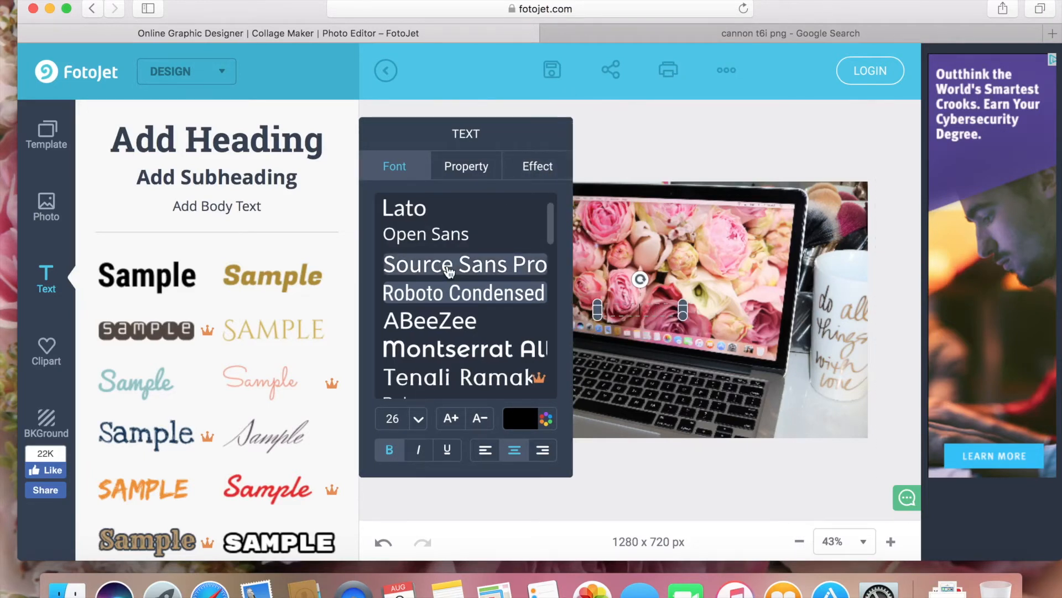
scroll(450, 268, "up", 3)
scroll(448, 276, "up", 2)
left_click(443, 288)
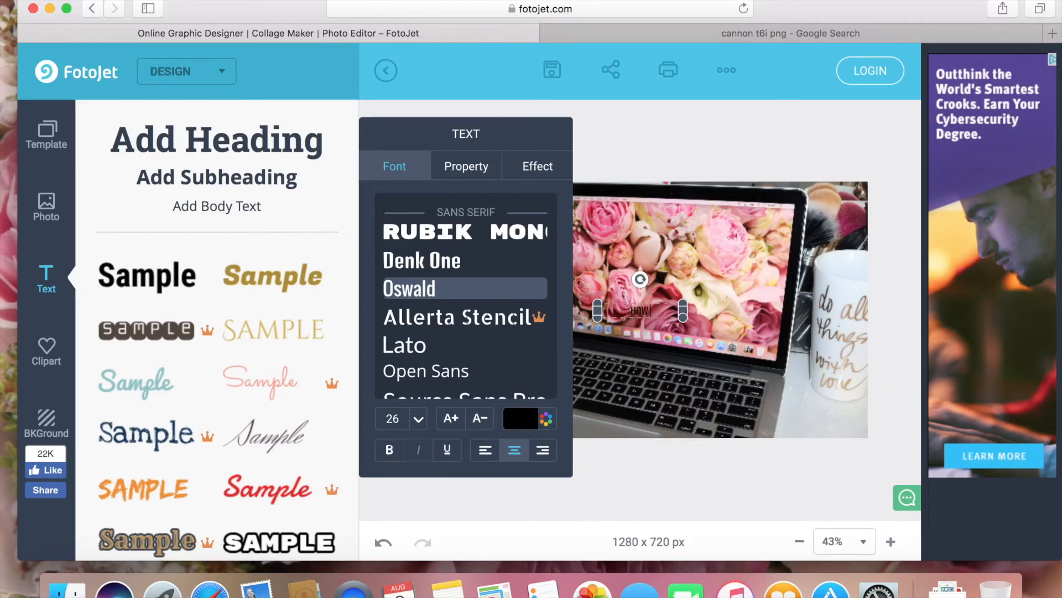
type("DIT")
key("BackSpace")
key("BackSpace")
type("MAKE")
Enlarge the "HOW TO MAKE" text to size 112, tilt it slightly clockwise and position it across the top of the laptop screen.
left_click_drag(585, 300, 449, 131)
left_click_drag(537, 292, 639, 216)
left_click_drag(667, 178, 674, 175)
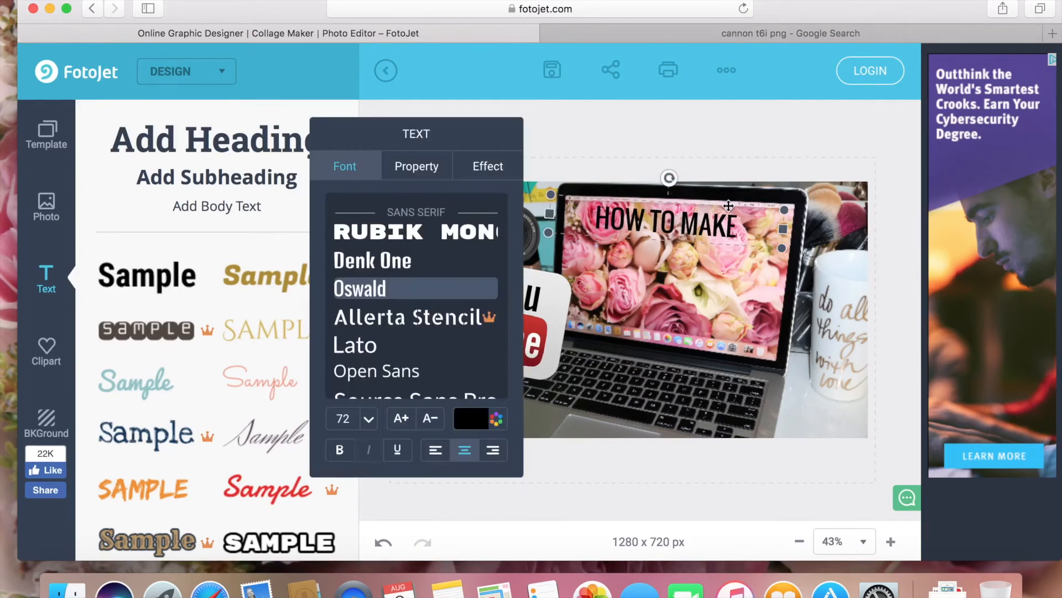
left_click_drag(781, 250, 913, 280)
left_click_drag(791, 232, 740, 228)
mouse_move(866, 267)
left_mouse_down()
mouse_move(845, 260)
mouse_move(858, 266)
left_mouse_up()
left_click_drag(739, 238, 740, 238)
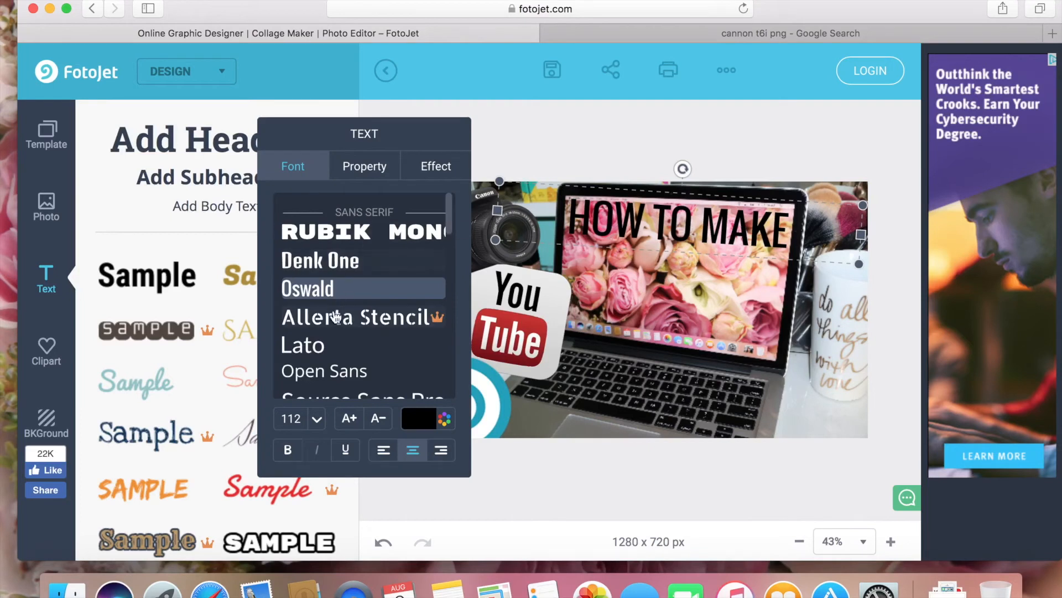
left_click(435, 169)
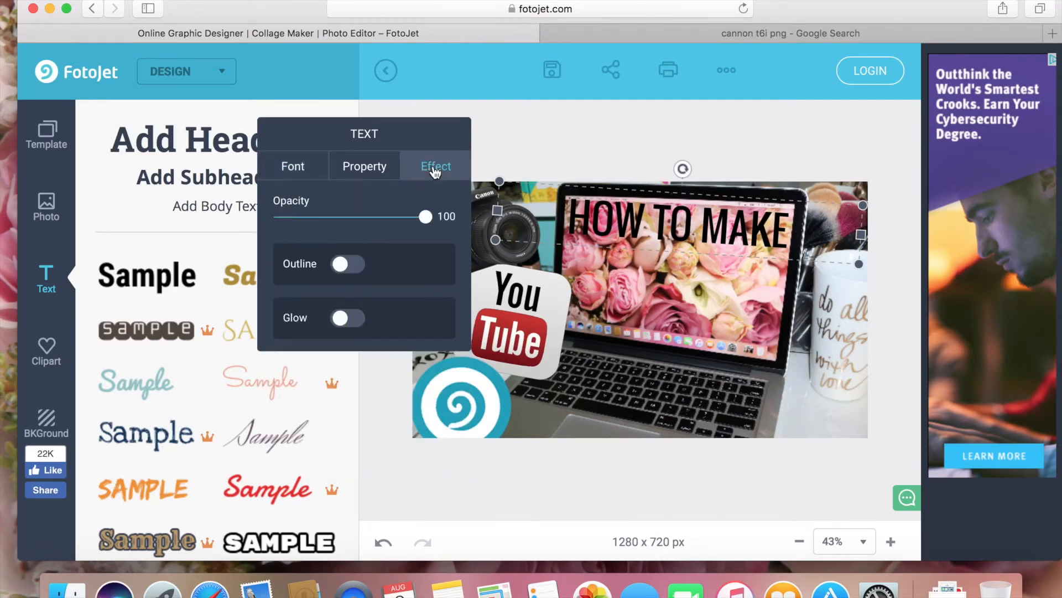
left_click(343, 317)
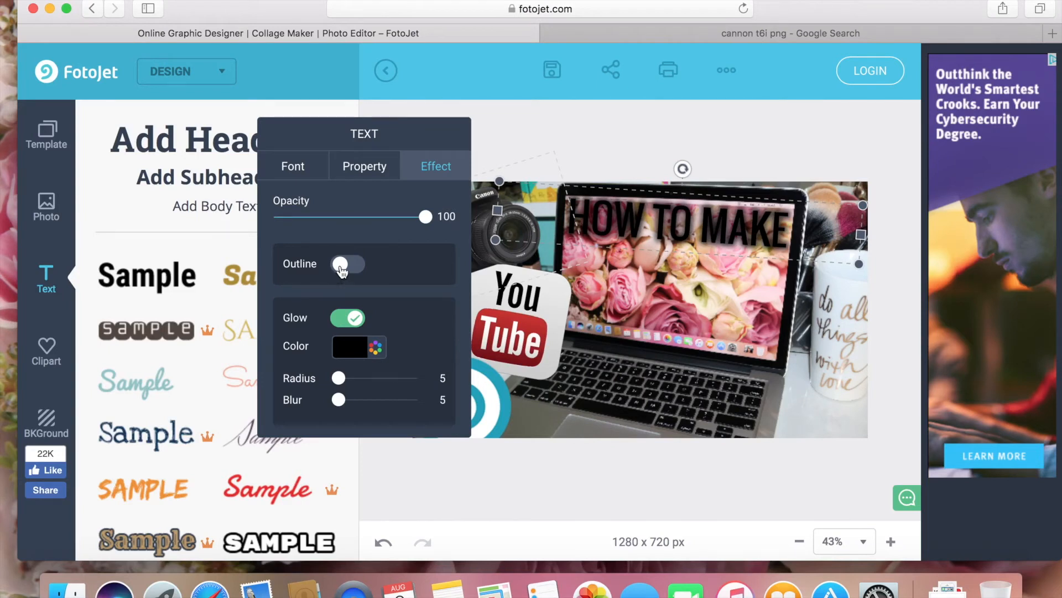
left_click(341, 264)
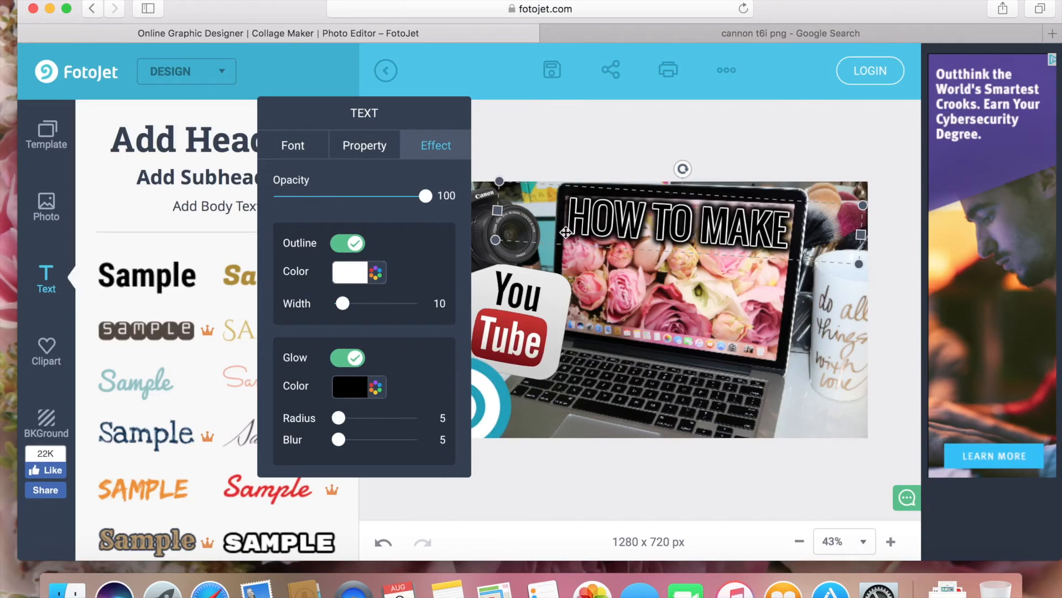
left_click_drag(498, 232, 511, 239)
left_click_drag(671, 224, 666, 223)
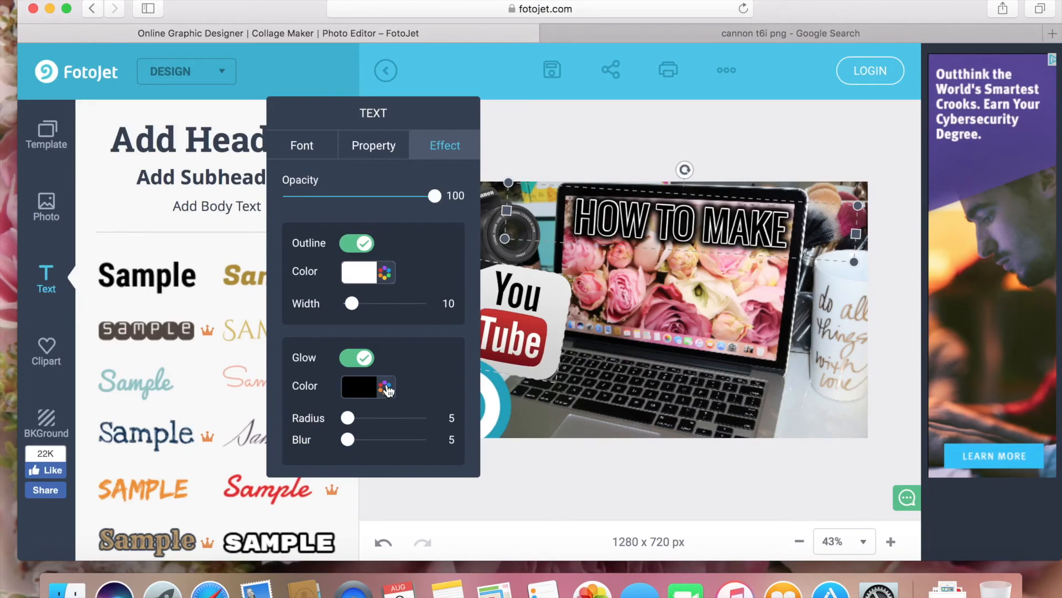
left_click(351, 305)
left_click_drag(352, 305, 364, 305)
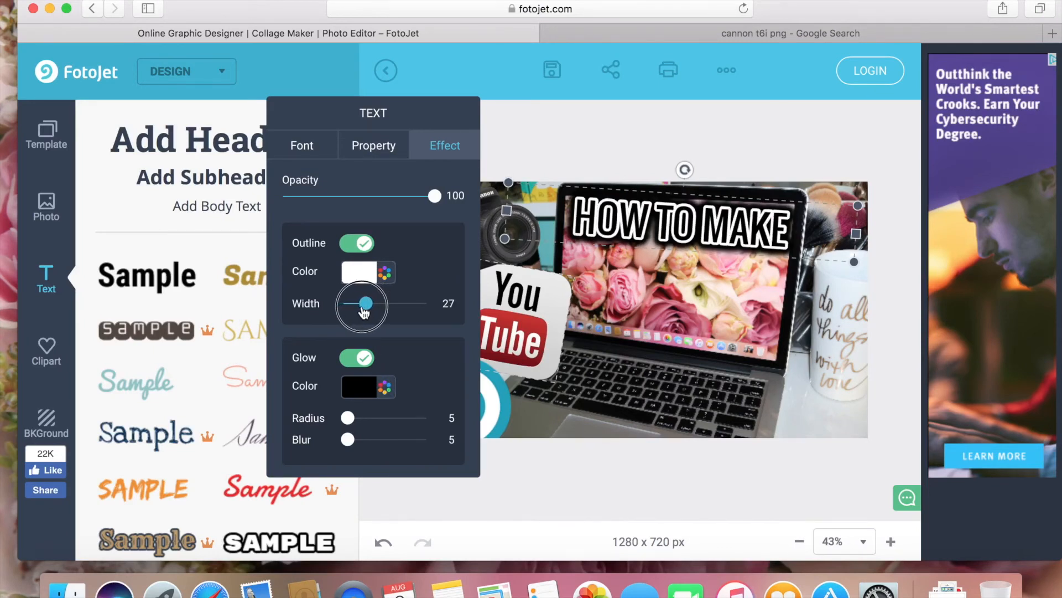
left_click(737, 236)
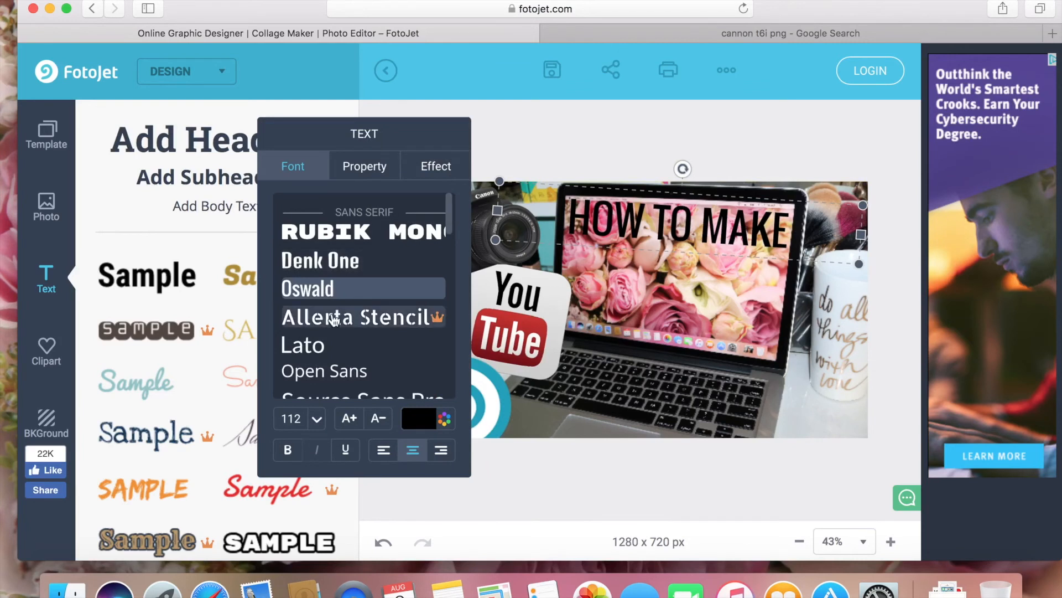
Give the "HOW TO MAKE" text a glow and a widened white outline, and nudge the text slightly on the laptop screen.
left_click(436, 171)
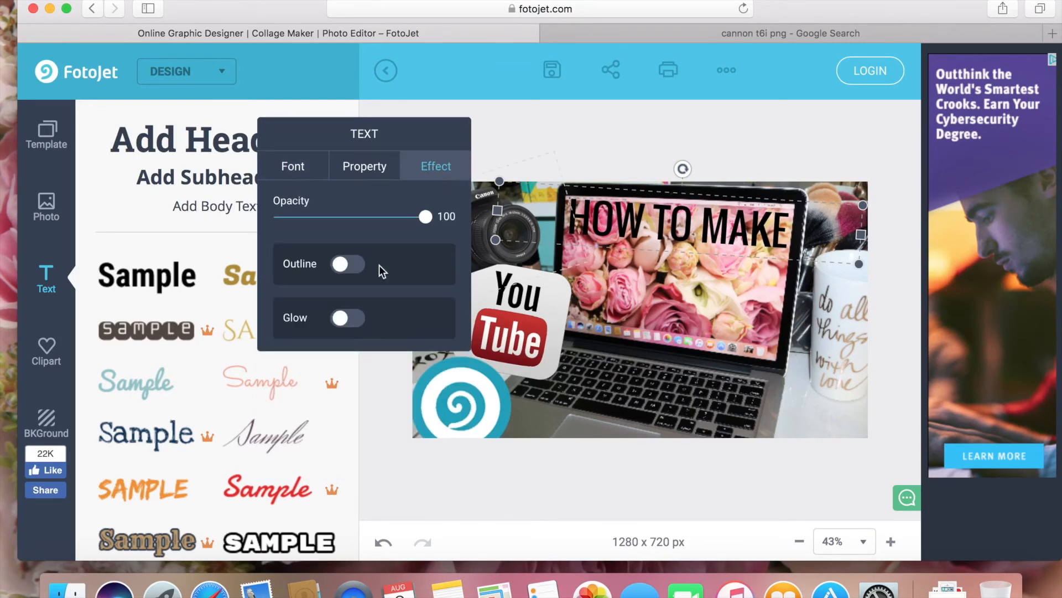
left_click(348, 317)
left_click(344, 264)
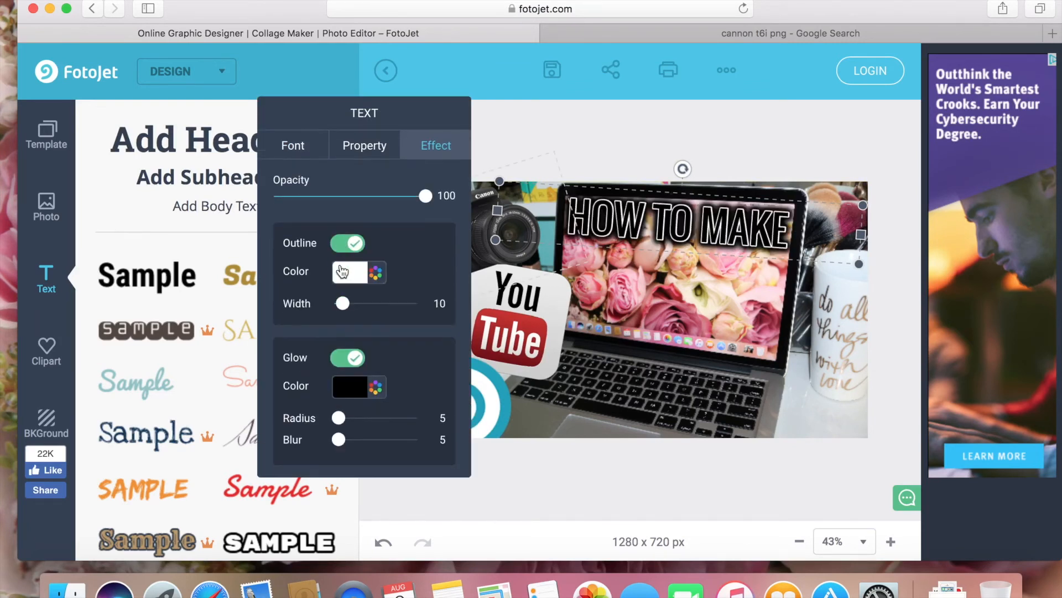
left_click_drag(684, 171, 685, 170)
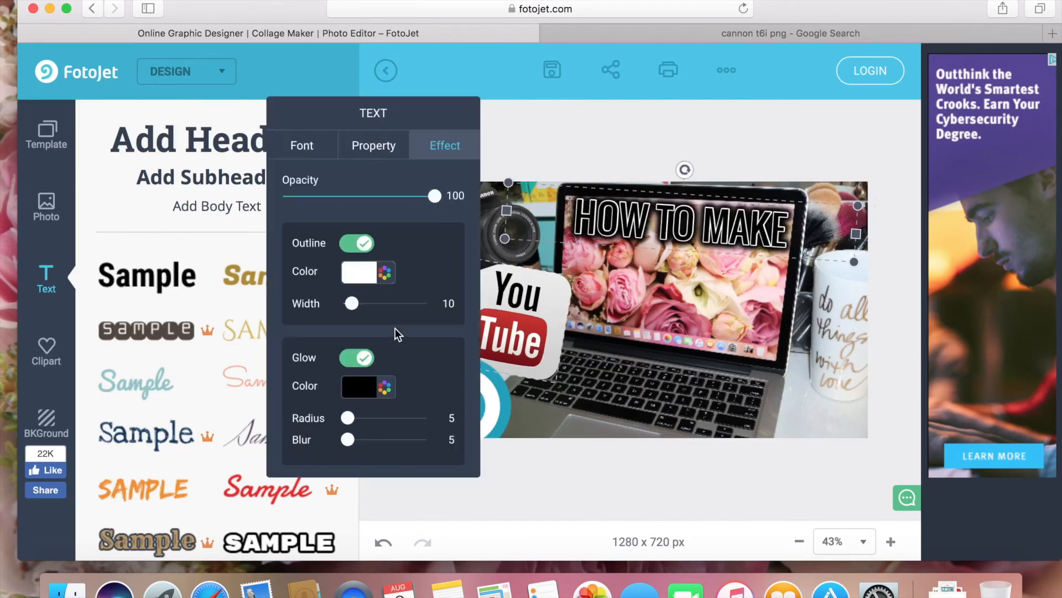
left_click_drag(353, 308, 365, 308)
left_click_drag(671, 215, 670, 220)
Try several glow colors on the "HOW TO MAKE" text, ending on the yellow DCE540.
left_click(389, 392)
left_click_drag(436, 238, 328, 258)
left_click(446, 347)
mouse_move(421, 260)
left_mouse_down()
mouse_move(413, 254)
mouse_move(468, 216)
mouse_move(465, 247)
mouse_move(479, 235)
mouse_move(446, 229)
left_mouse_up()
left_click(430, 347)
left_click(440, 347)
mouse_move(422, 273)
left_mouse_down()
mouse_move(402, 233)
mouse_move(422, 231)
mouse_move(422, 254)
mouse_move(403, 236)
left_mouse_up()
left_click(433, 347)
left_click(419, 226)
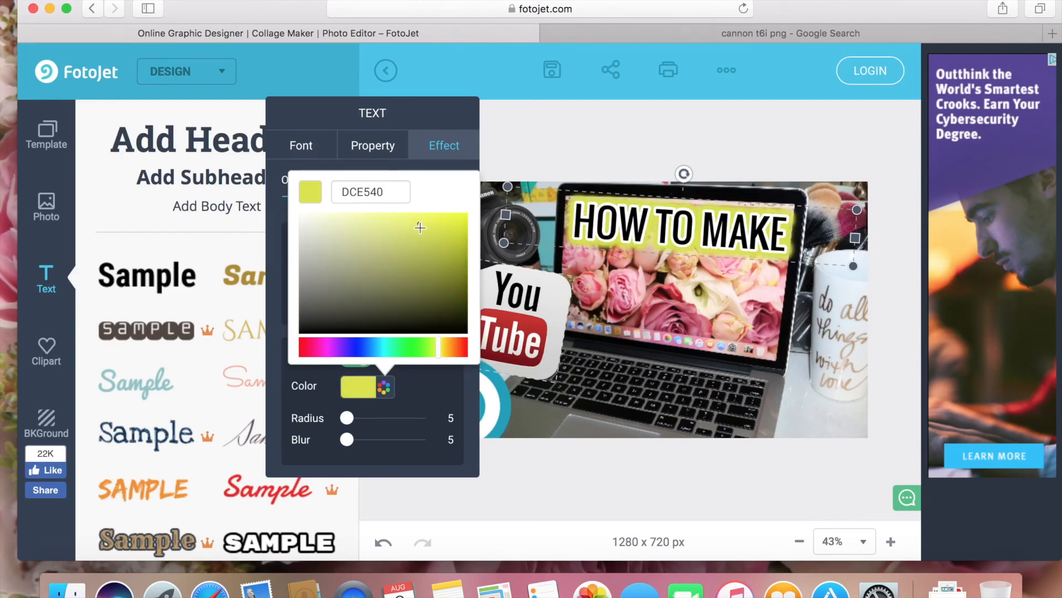
Set the "HOW TO MAKE" text's glow radius to 8 and blur to 0, and its outline width to 25.
left_click_drag(347, 418, 343, 439)
left_click(352, 304)
left_click_drag(353, 308, 365, 308)
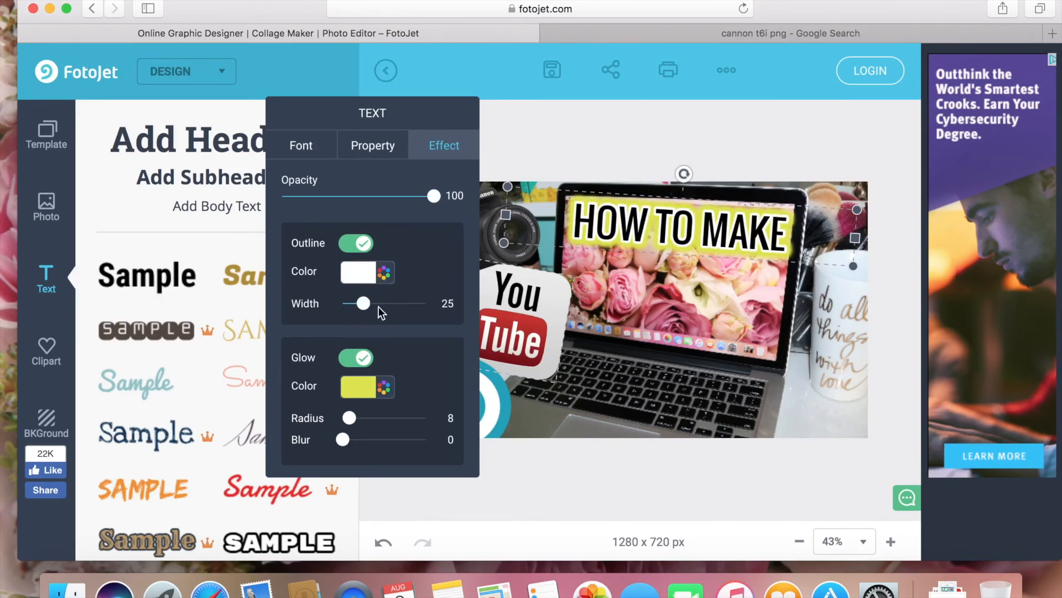
left_click(478, 131)
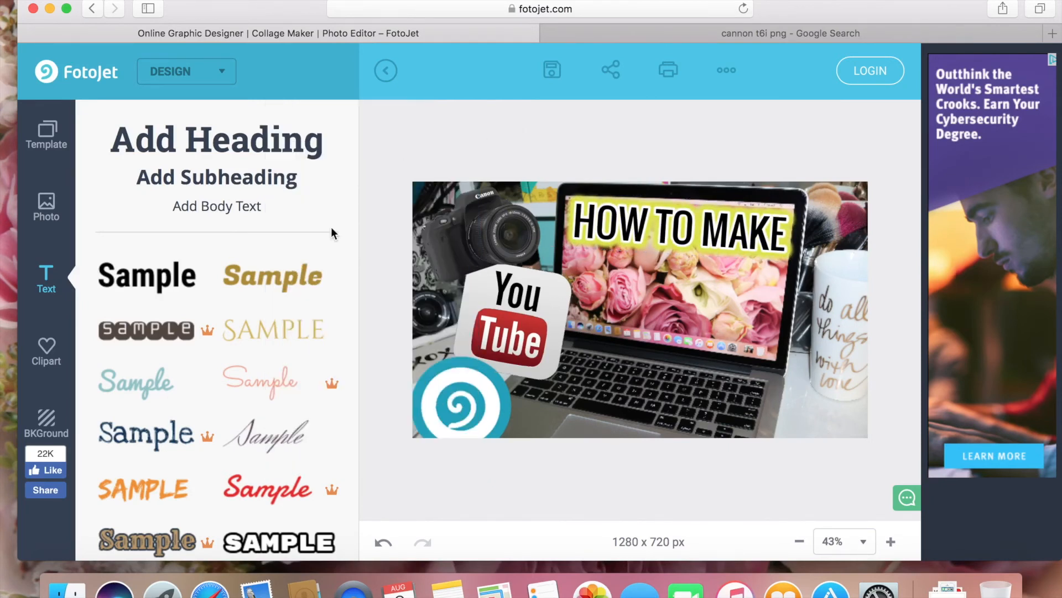
Add a second text in the plain black Sample style, clear its placeholder wording and set its font to Oswald.
left_click(179, 282)
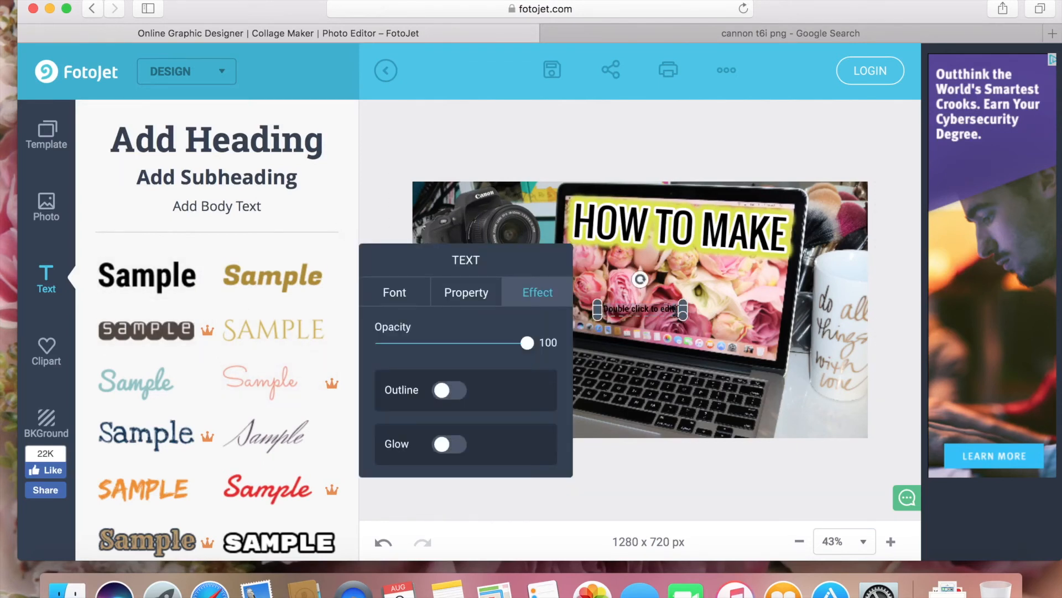
key("BackSpace")
key("BackSpace")
key("BackSpace")
key("BackSpace")
key("BackSpace")
key("BackSpace")
key("BackSpace")
key("BackSpace")
key("BackSpace")
key("BackSpace")
key("BackSpace")
key("BackSpace")
key("BackSpace")
key("BackSpace")
key("BackSpace")
key("BackSpace")
key("BackSpace")
key("BackSpace")
key("BackSpace")
key("BackSpace")
key("BackSpace")
key("BackSpace")
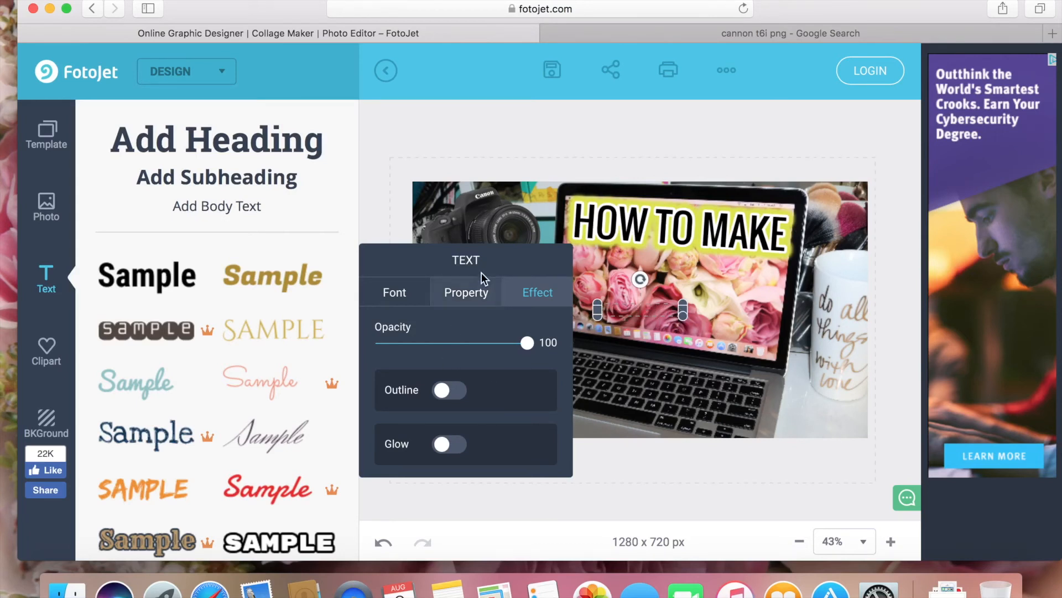
left_click(404, 295)
left_click(426, 303)
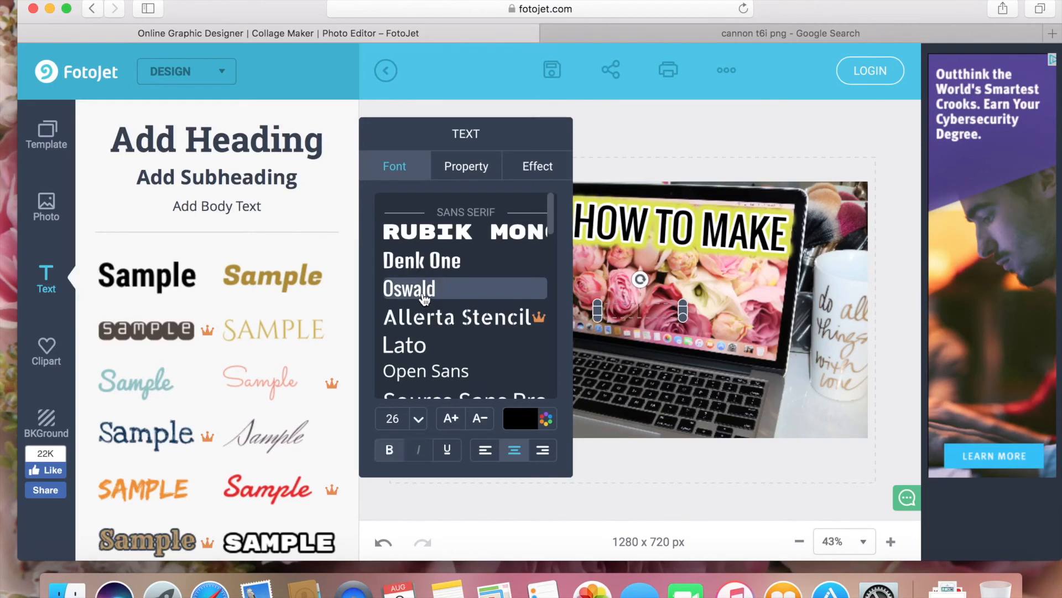
Enter "A THUMBNAIL" in the new text, enlarge it and place it directly beneath "HOW TO MAKE" with a matching tilt.
left_click_drag(597, 317, 572, 312)
left_click(654, 312)
left_click(655, 312)
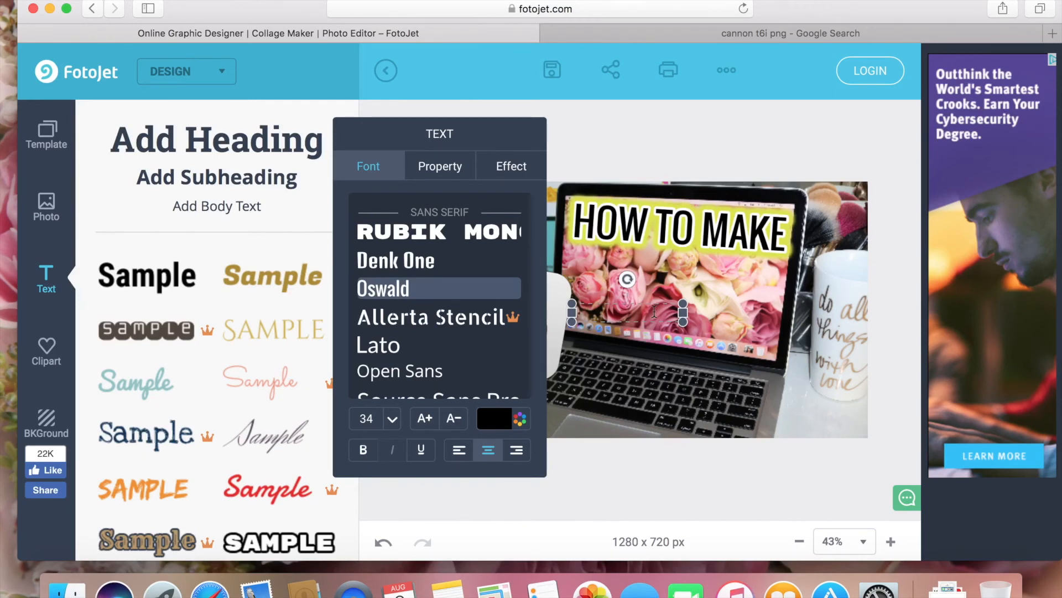
type("THUMBNAIL")
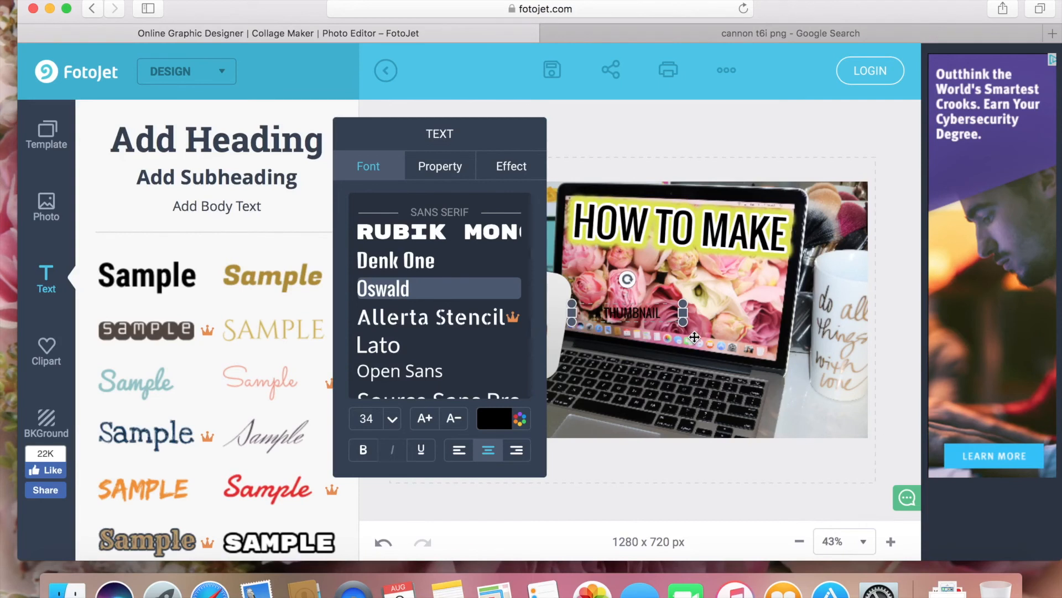
left_click_drag(683, 321, 830, 334)
left_click_drag(775, 307, 747, 297)
Give the "A THUMBNAIL" text a white outline of width 9 and a light pink glow with radius 0.
left_click(434, 167)
left_click(343, 315)
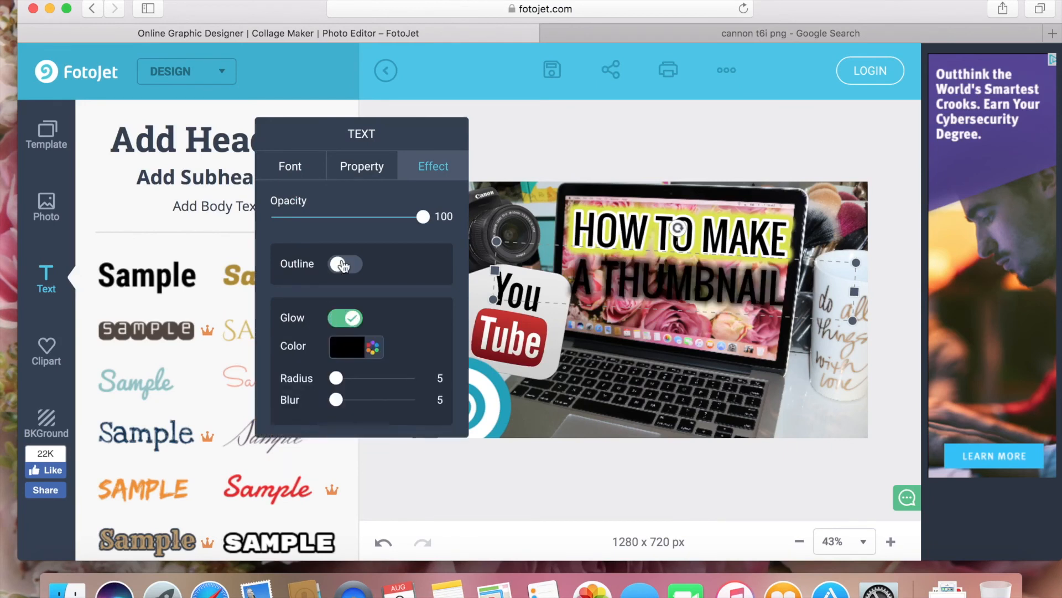
left_click(346, 264)
left_click_drag(341, 302, 341, 302)
left_click(373, 387)
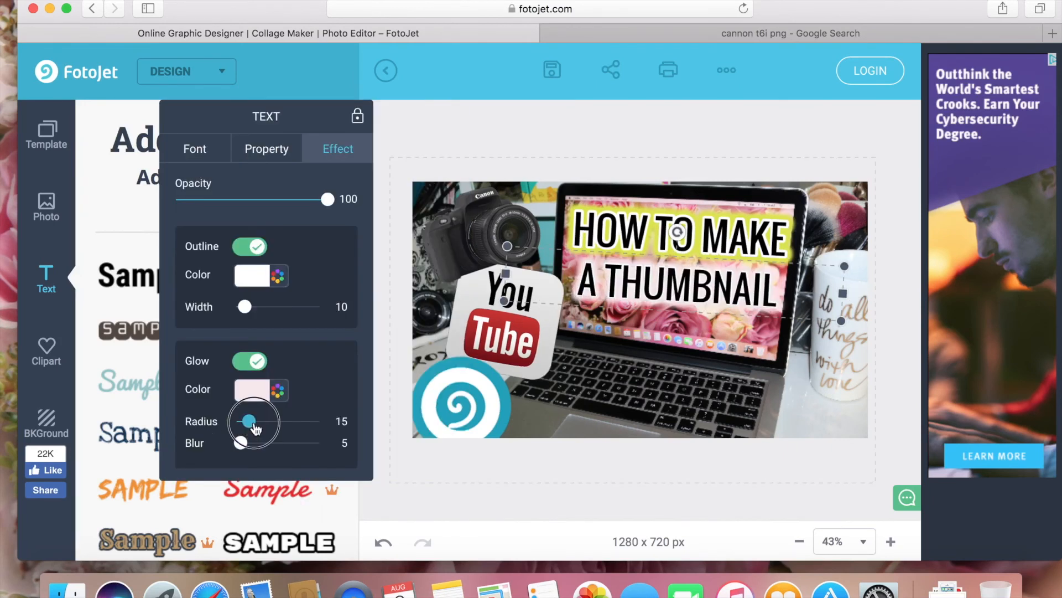
left_click_drag(247, 421, 236, 421)
mouse_move(244, 307)
left_mouse_down()
mouse_move(260, 309)
mouse_move(245, 308)
left_mouse_up()
left_click(235, 423)
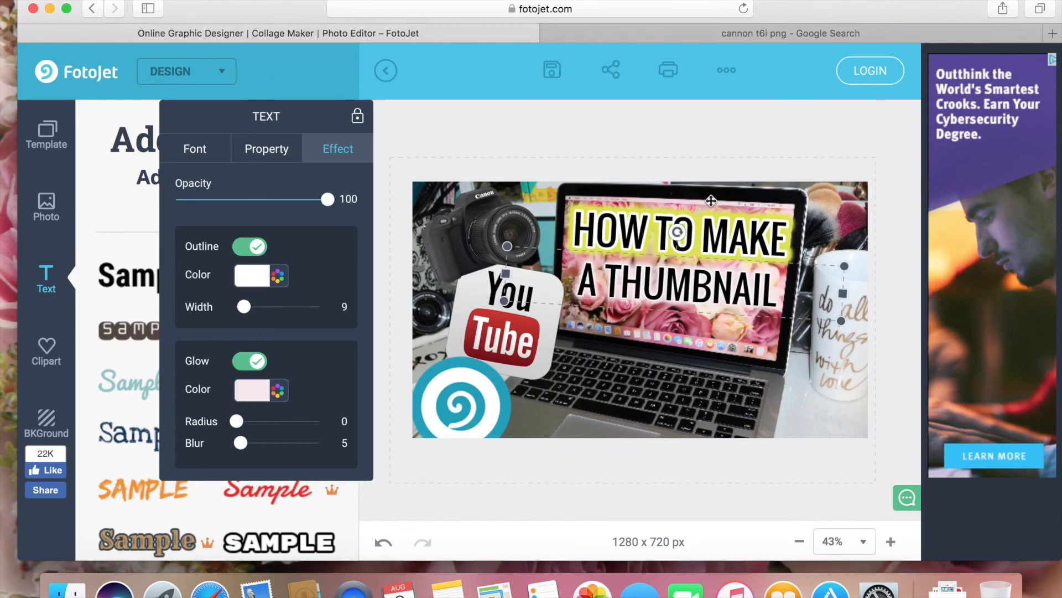
Change the "HOW TO MAKE" text's glow color to light purple and slightly nudge the "A THUMBNAIL" text.
left_click(711, 222)
left_click(277, 391)
left_click(342, 287)
left_click(249, 242)
left_click(228, 350)
left_click(281, 349)
left_click_drag(695, 272, 693, 273)
left_click(743, 127)
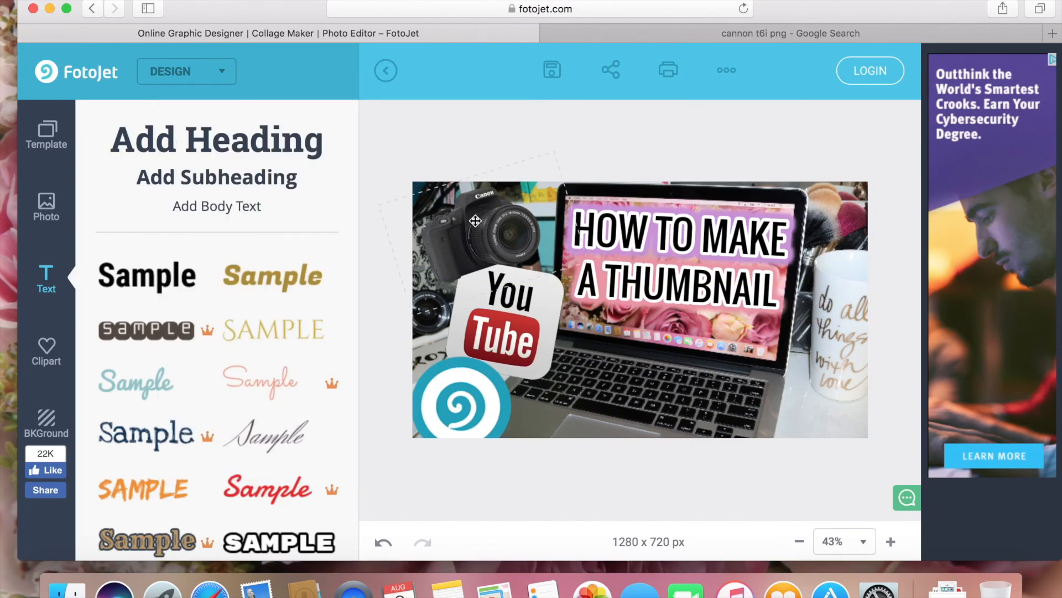
Export the finished design as an image and open the download in its own browser tab.
left_click(553, 72)
left_click(554, 212)
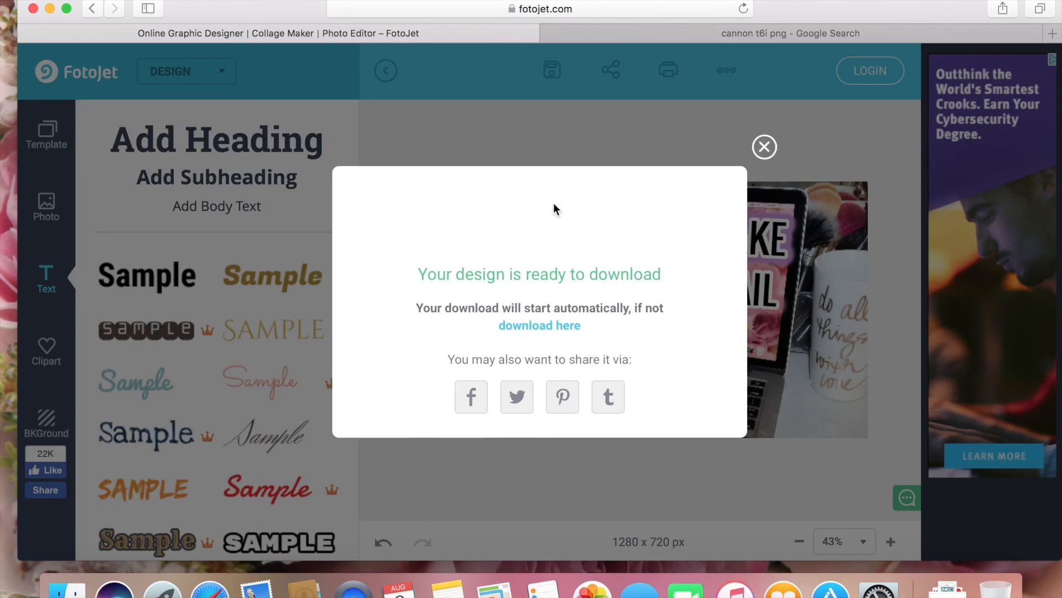
left_click(560, 324)
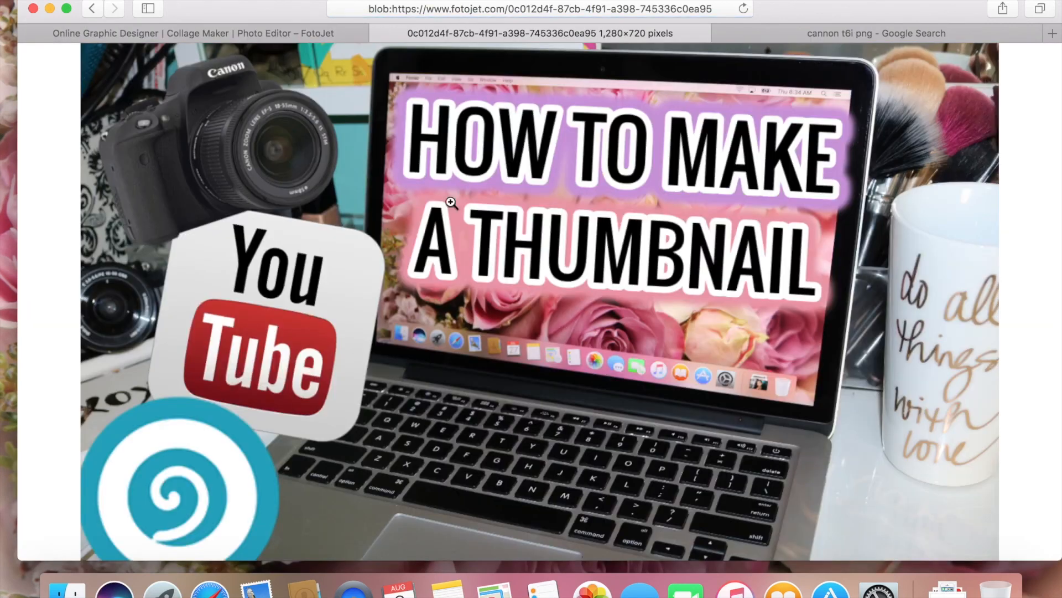
Save the exported thumbnail image to the Downloads folder under the name "howtothum".
right_click(476, 217)
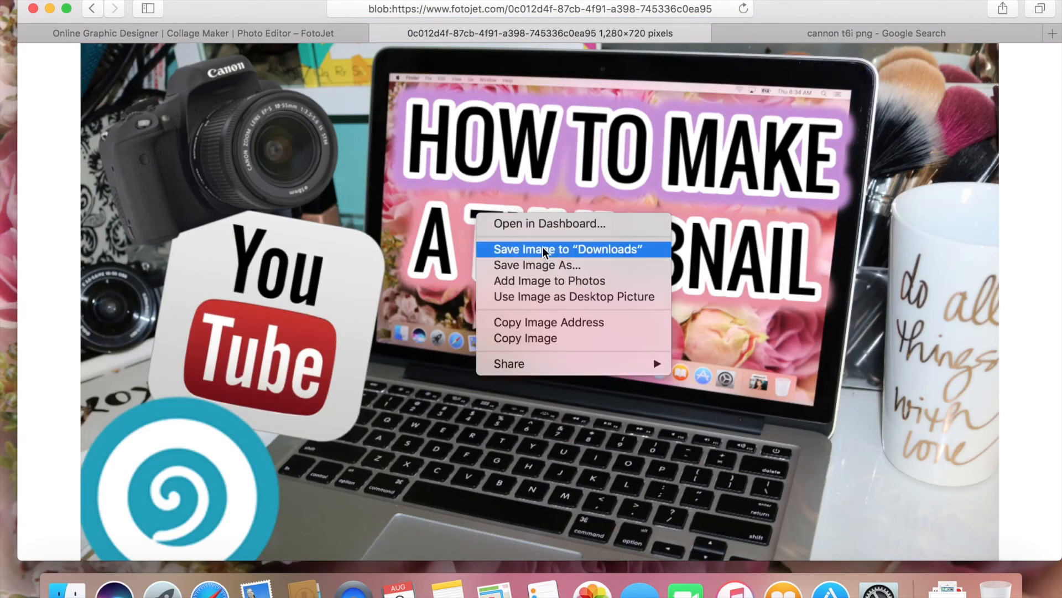
left_click(539, 265)
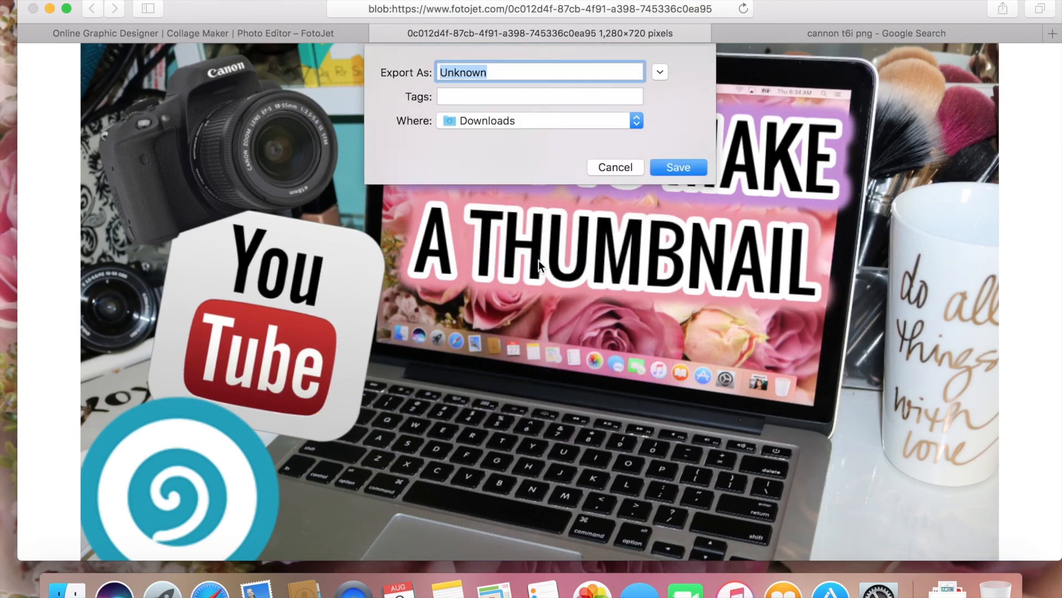
type("howtothum")
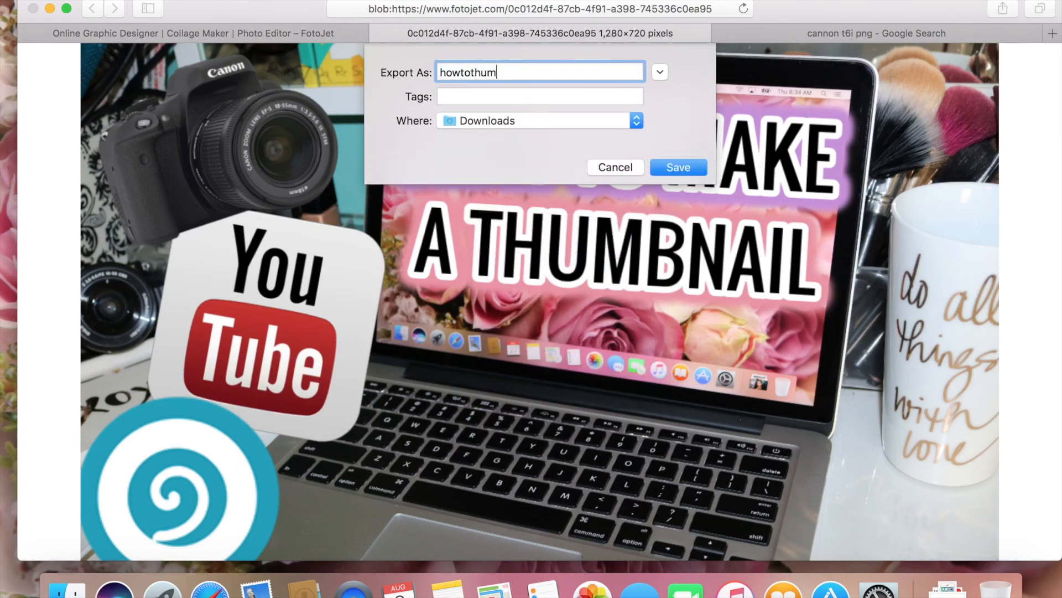
left_click(682, 169)
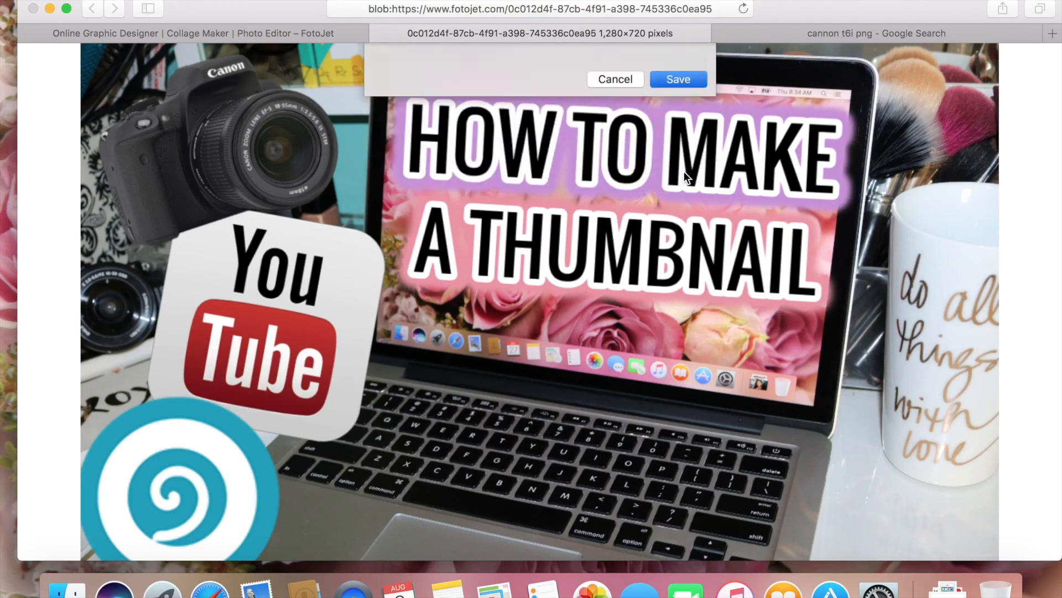
left_click(332, 35)
left_click(508, 69)
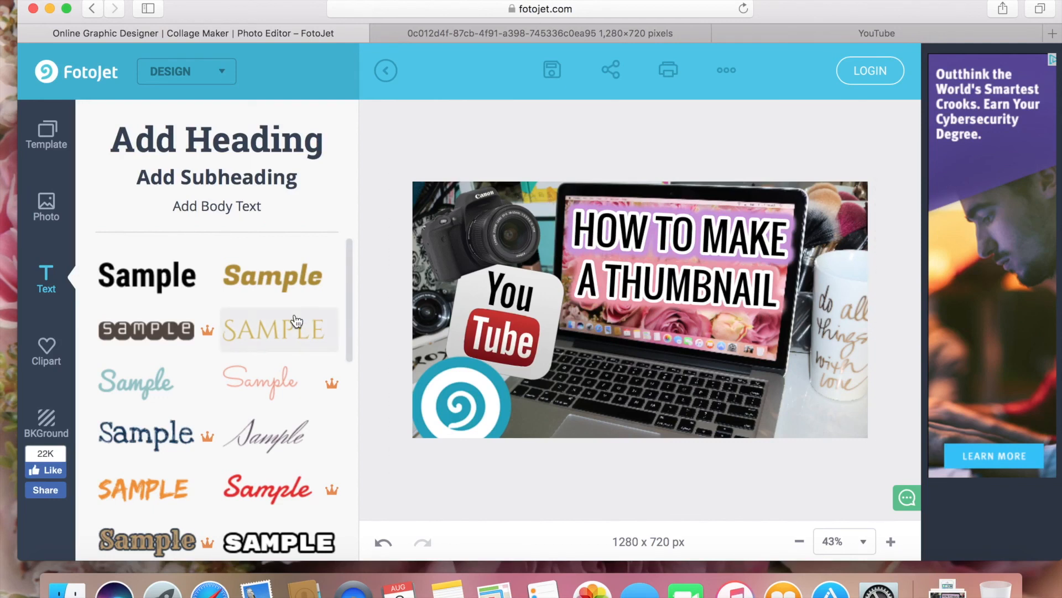
scroll(275, 349, "down", 2)
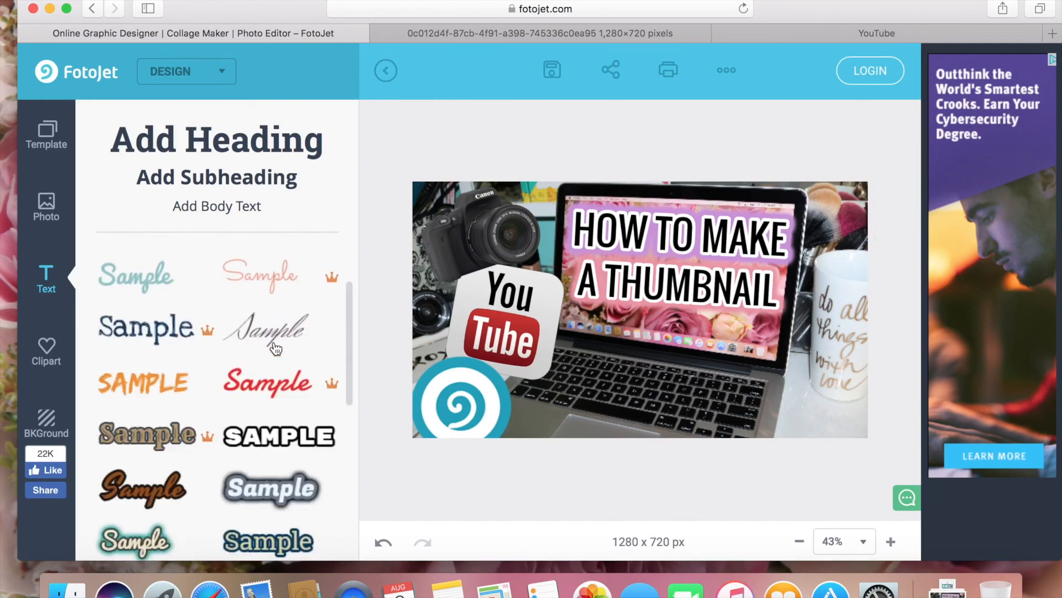
scroll(275, 349, "down", 1)
scroll(275, 348, "up", 3)
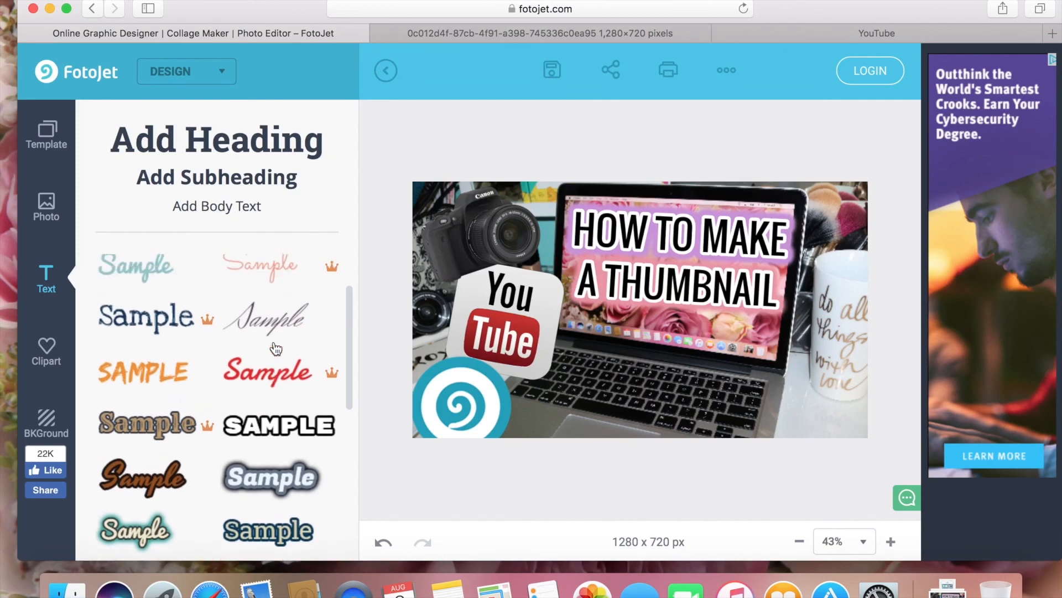
left_click_drag(275, 349, 655, 388)
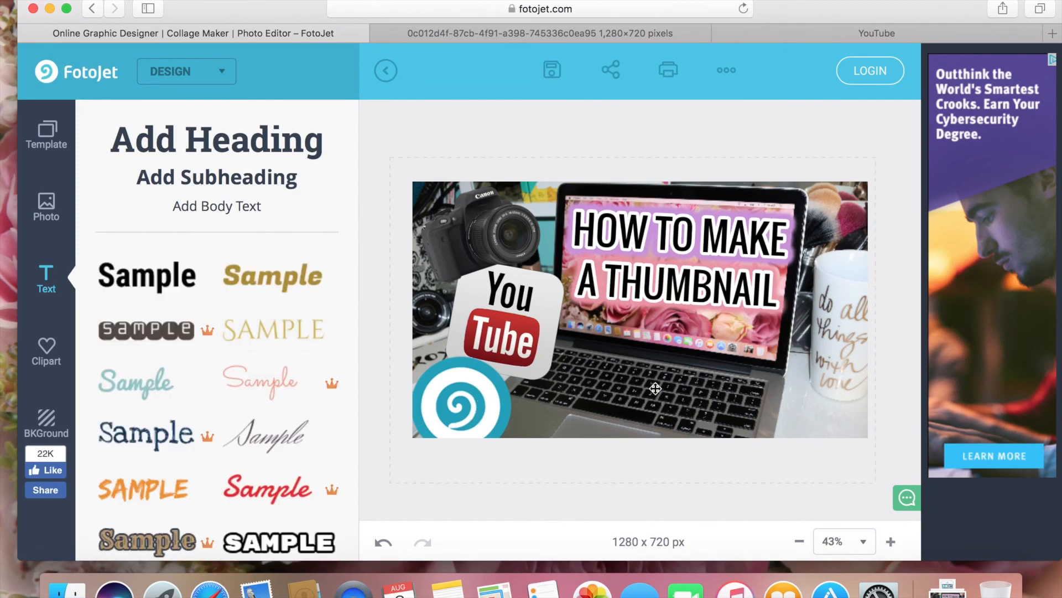